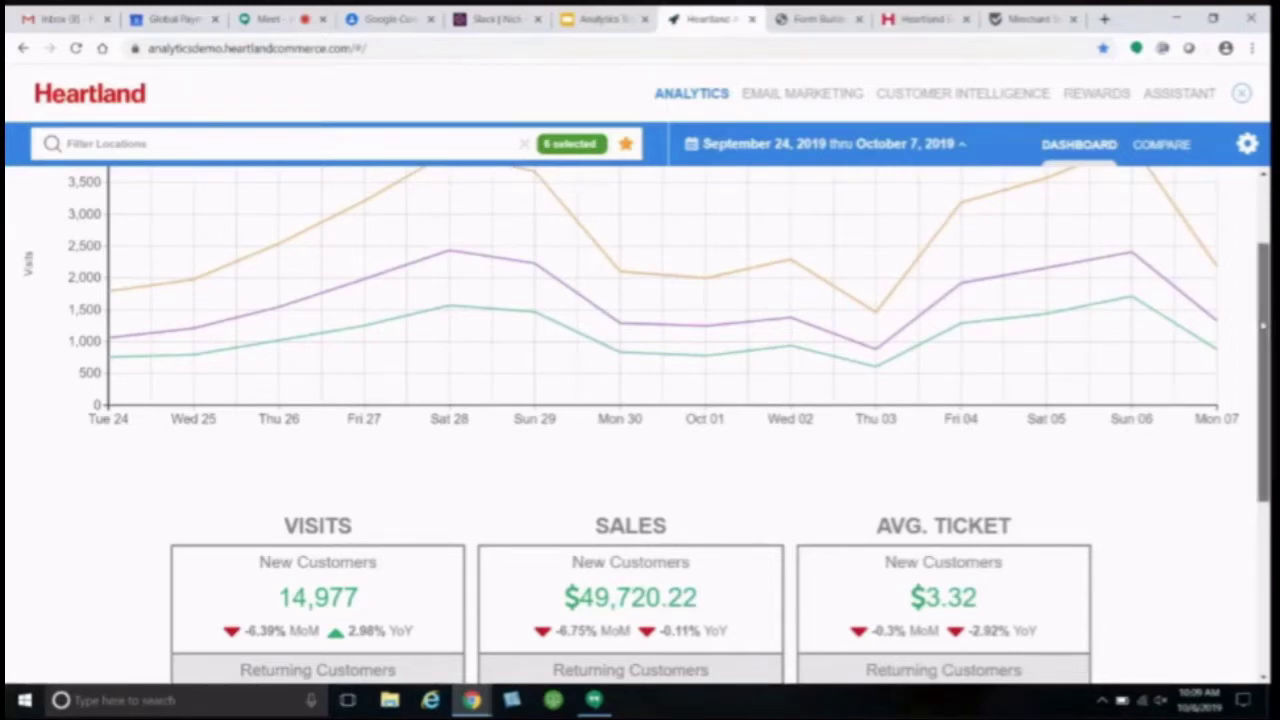
# Step: Switch the dashboard chart to Sales and apply the location filter with all six locations selected
pyautogui.moveTo(1263, 325); pyautogui.dragTo(1264, 260)
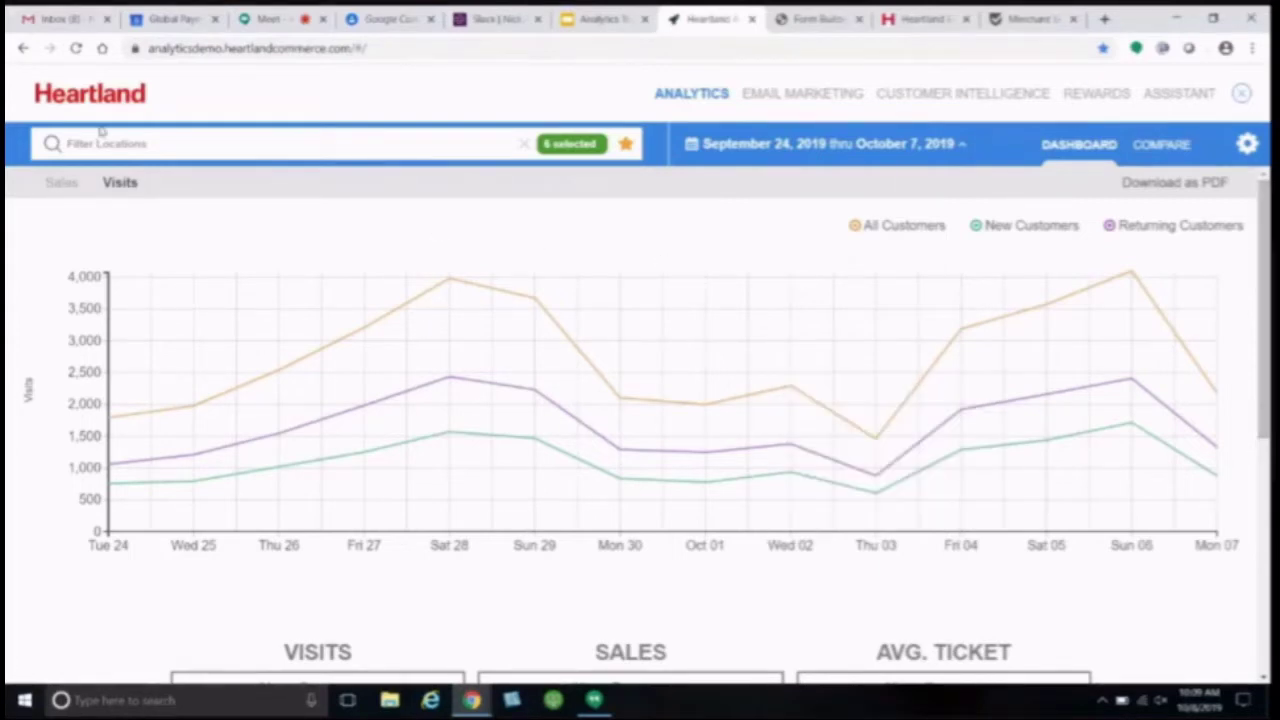
pyautogui.click(58, 183)
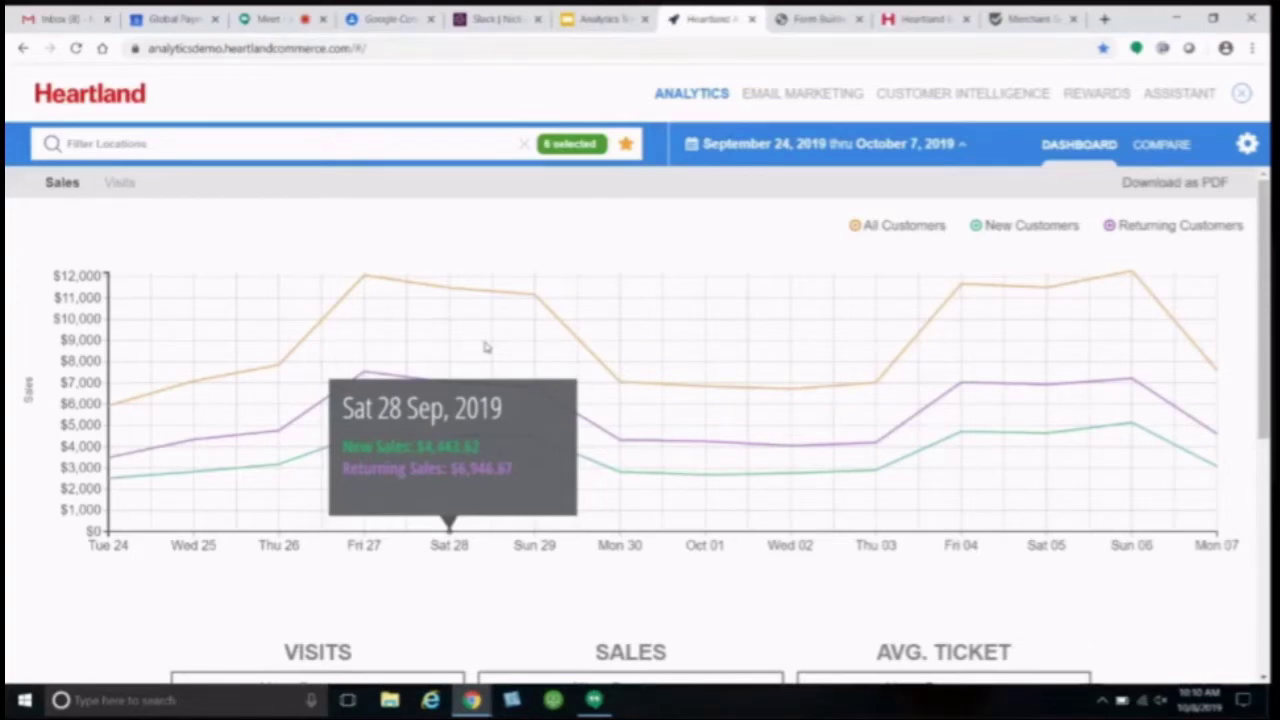
pyautogui.click(580, 146)
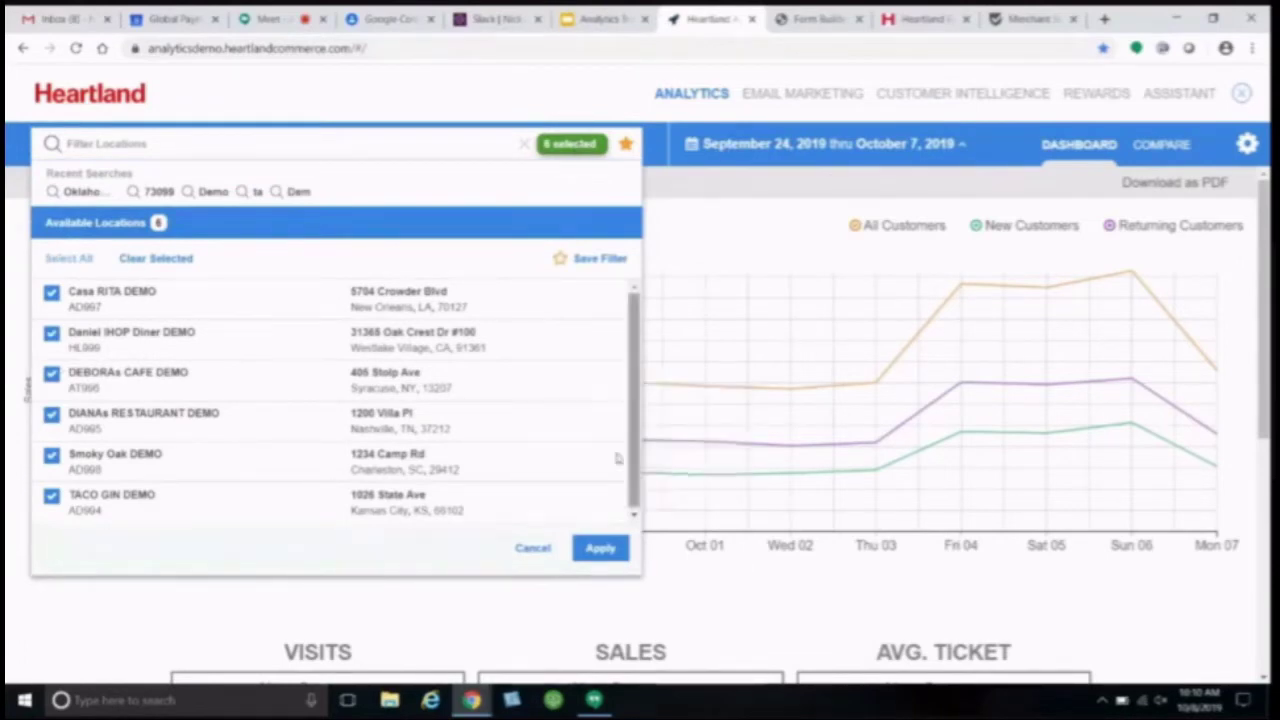
pyautogui.click(600, 549)
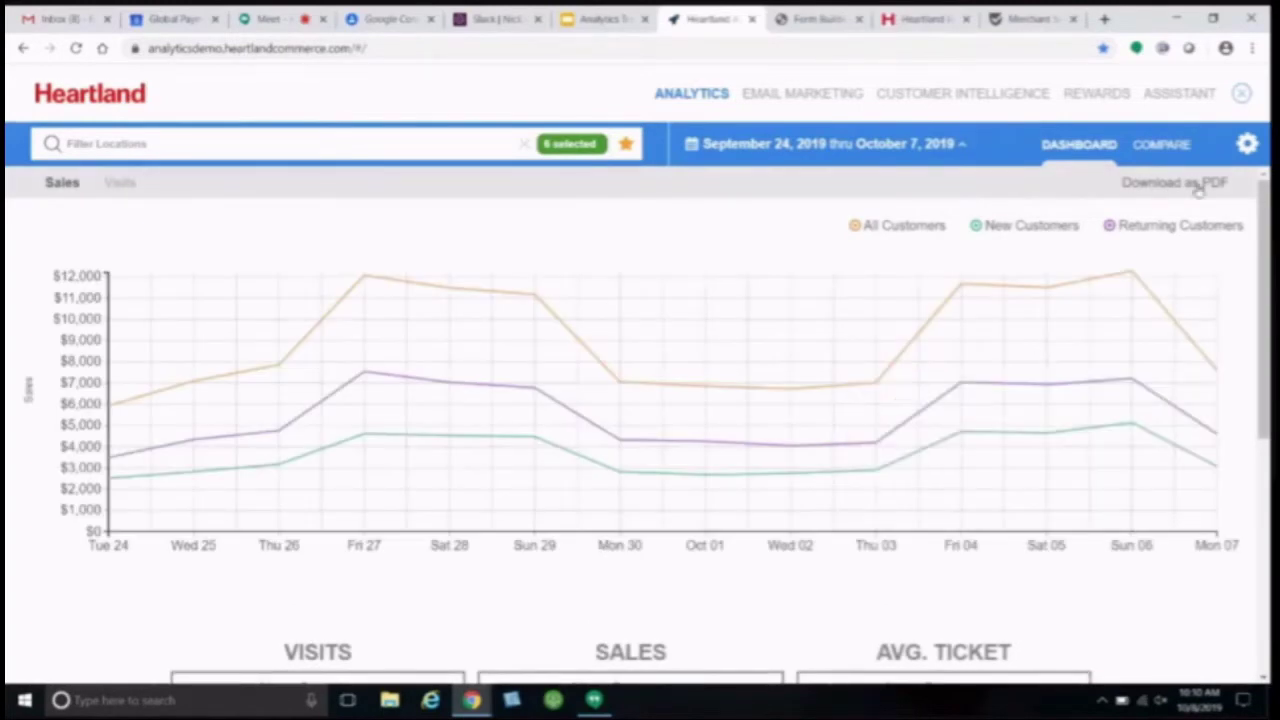
# Step: Open the location comparison and examine the top and lowest performers and the ranked sales, visits and ticket figures
pyautogui.click(1160, 144)
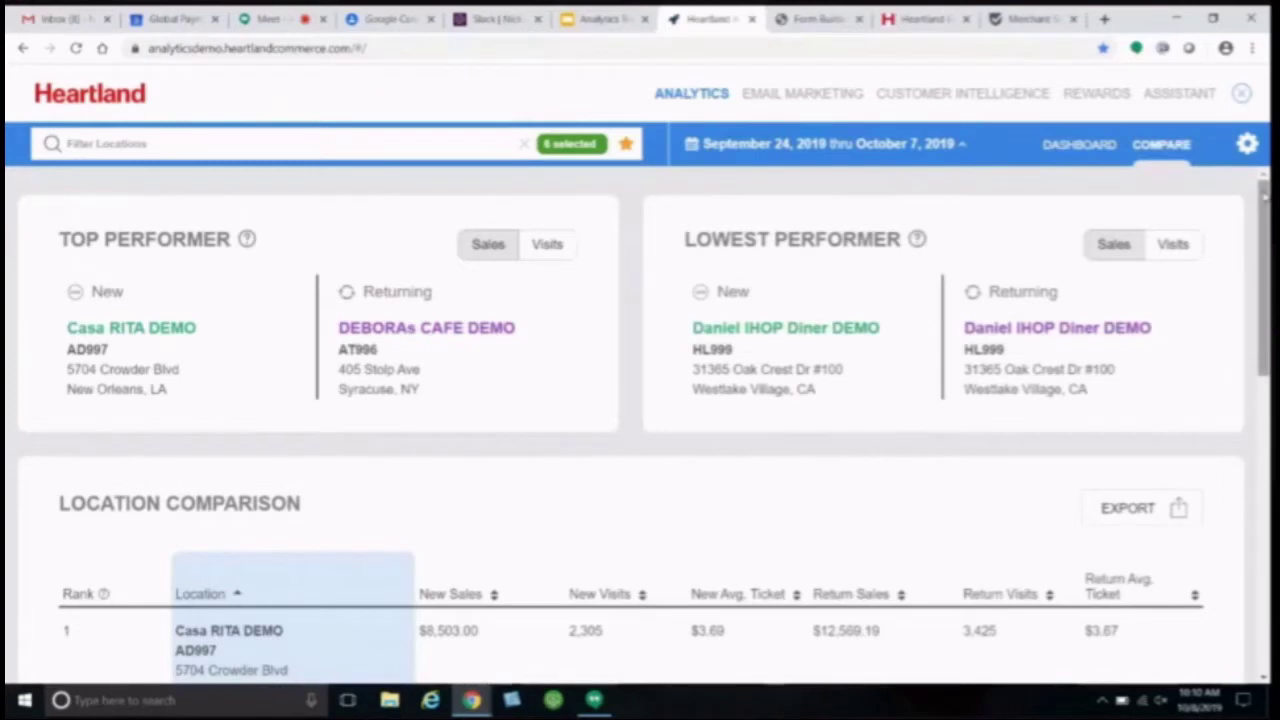
pyautogui.scroll(-2, 645, 429)
pyautogui.scroll(-3, 645, 426)
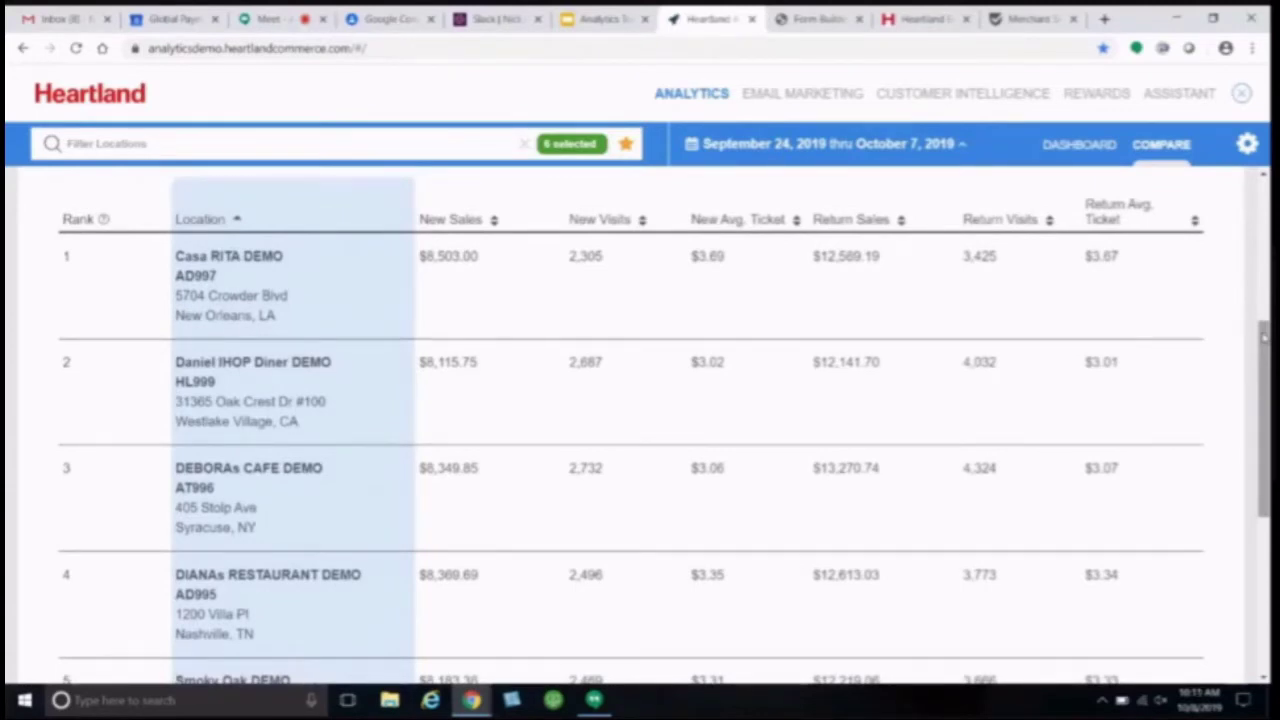
pyautogui.moveTo(1263, 340); pyautogui.dragTo(1262, 344)
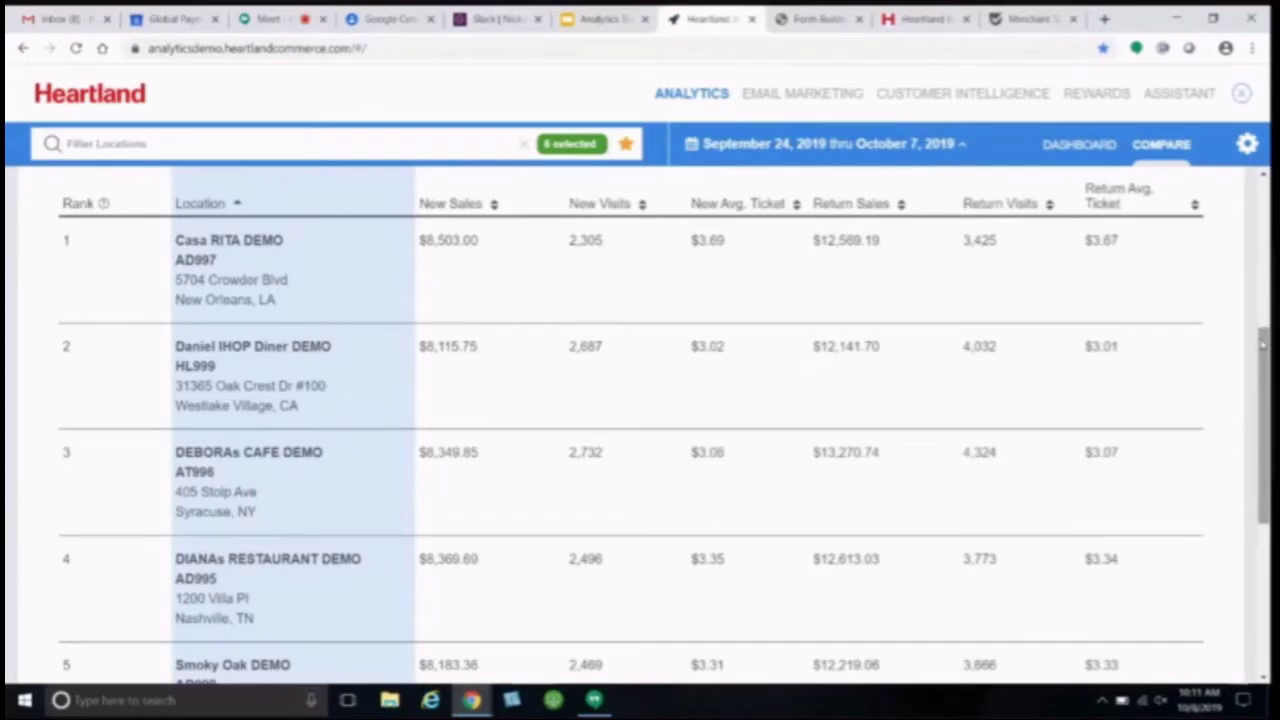
pyautogui.click(1262, 344)
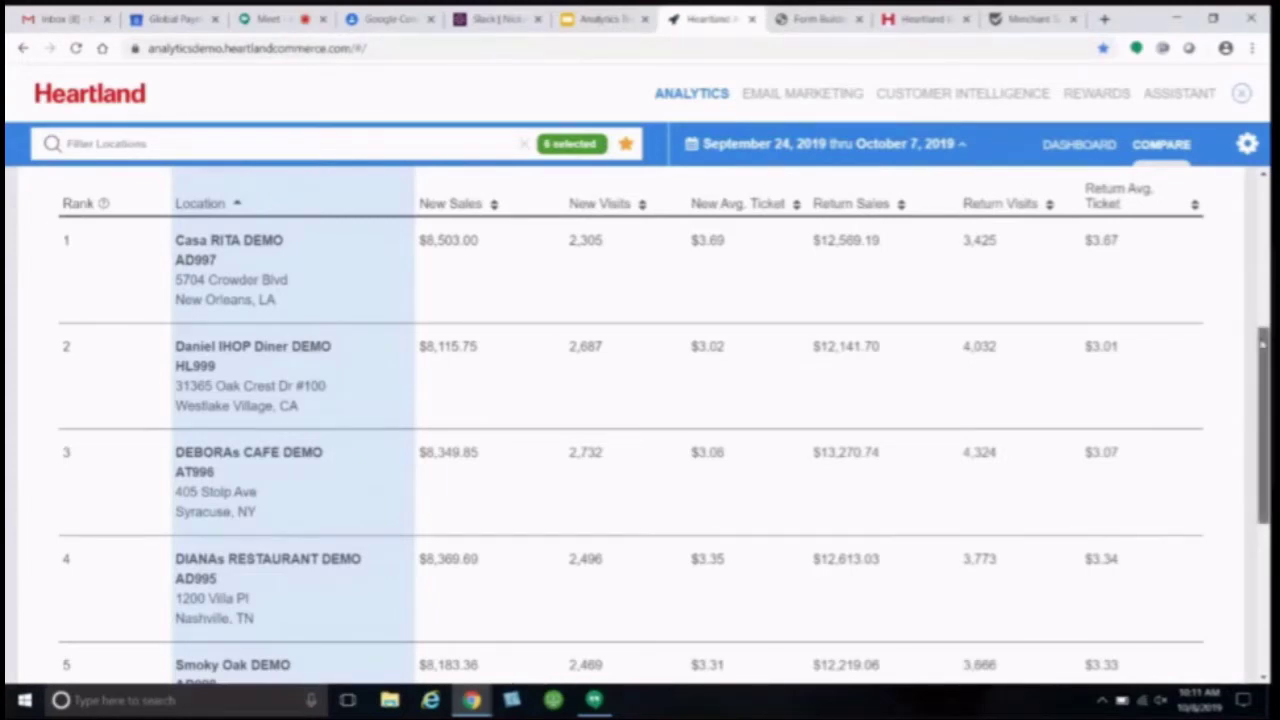
pyautogui.moveTo(1262, 344); pyautogui.dragTo(1262, 200)
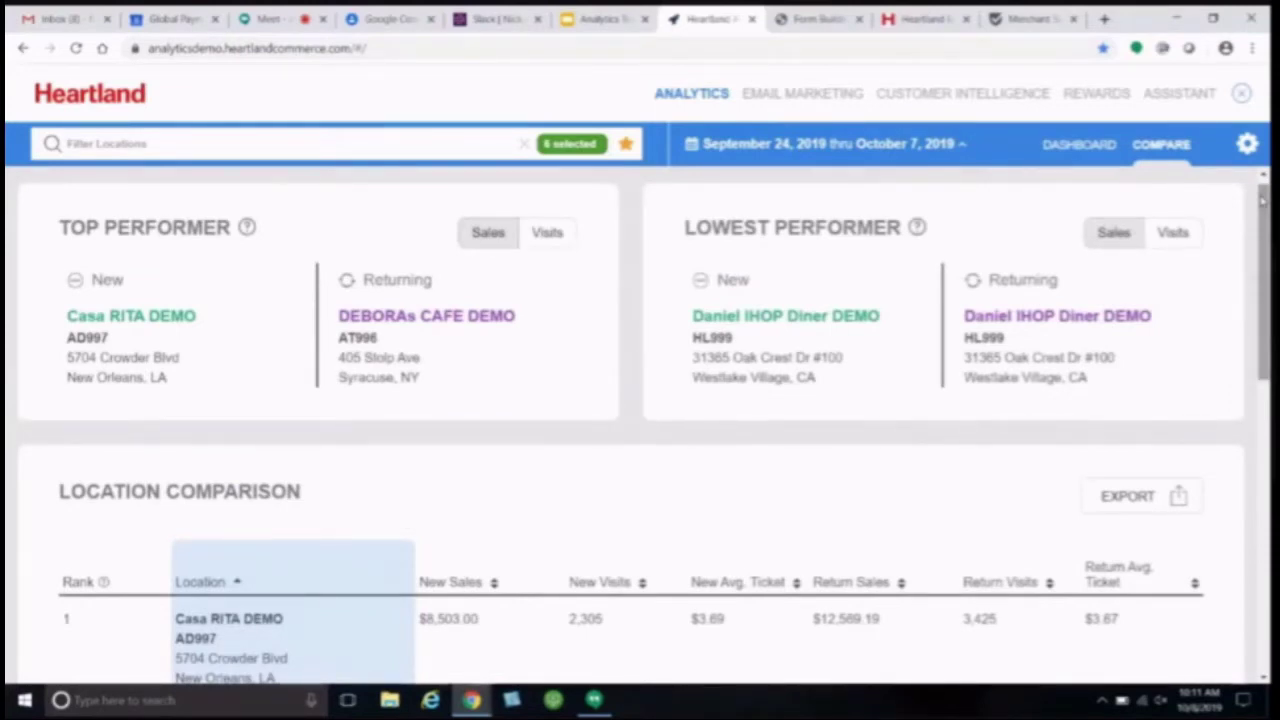
pyautogui.scroll(-2, 1128, 277)
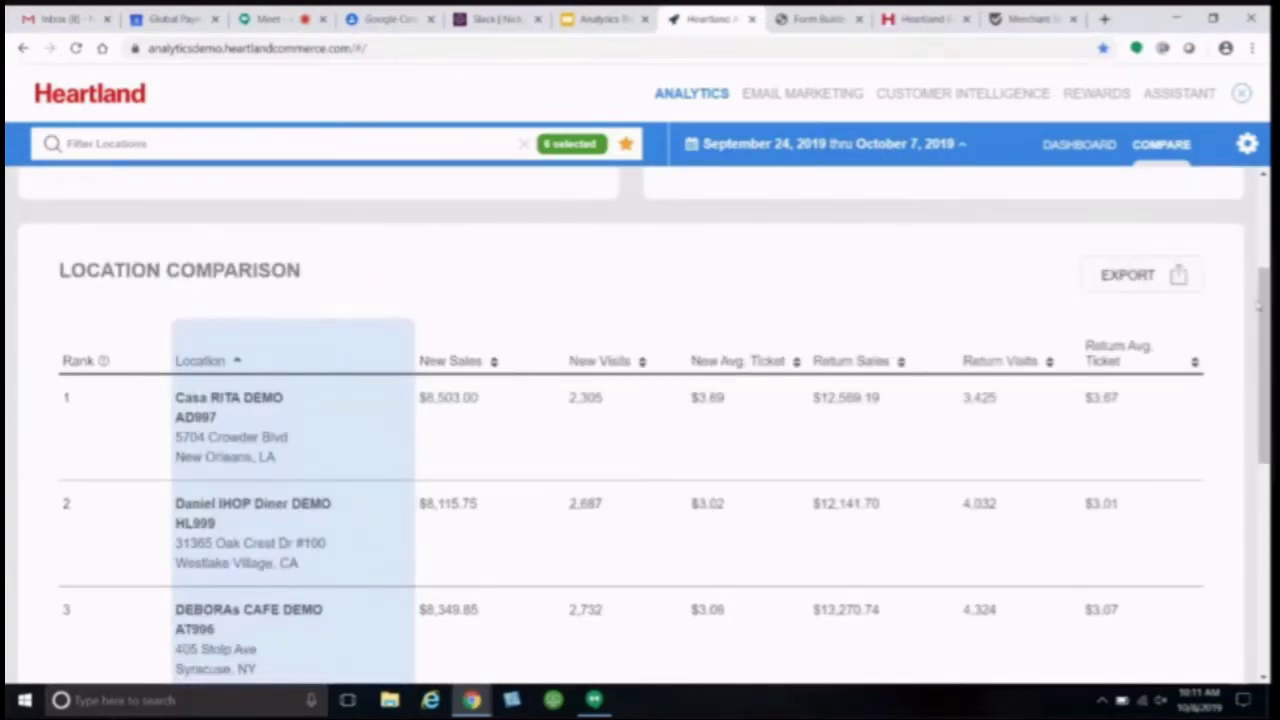
pyautogui.scroll(2, 1263, 313)
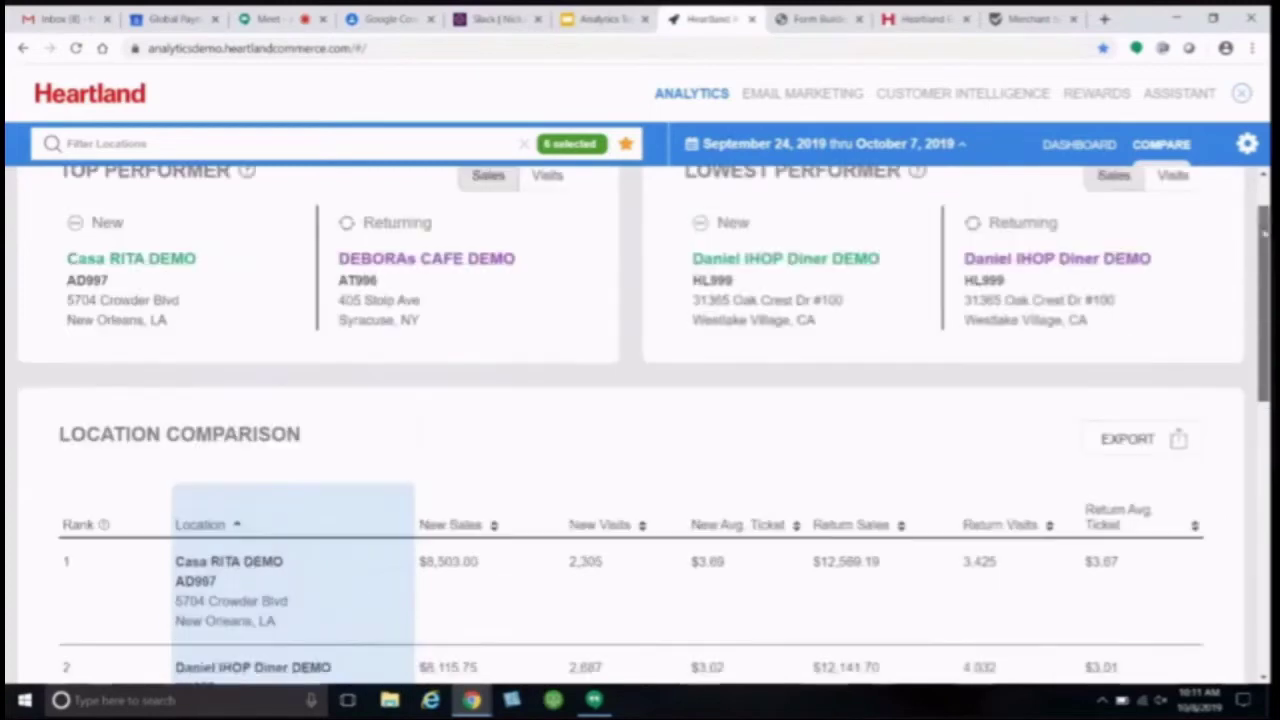
# Step: Return to the dashboard and look through the preset date ranges without applying one
pyautogui.click(1063, 147)
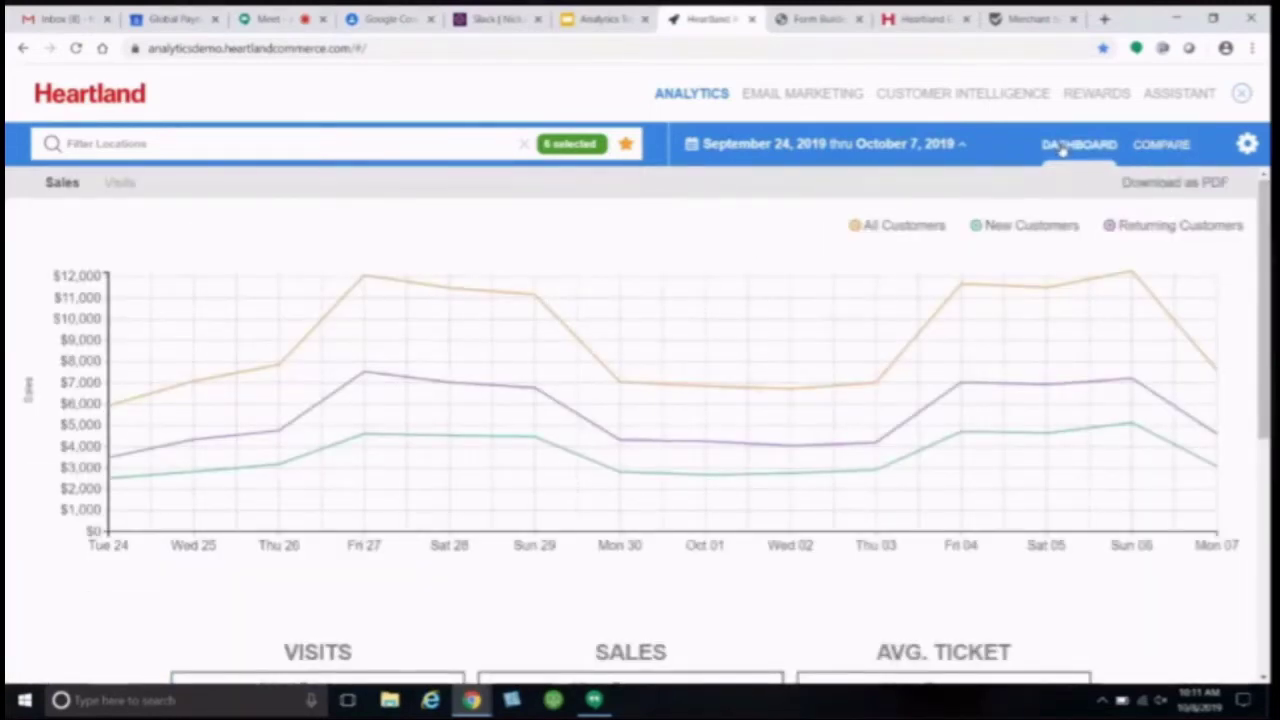
pyautogui.click(921, 160)
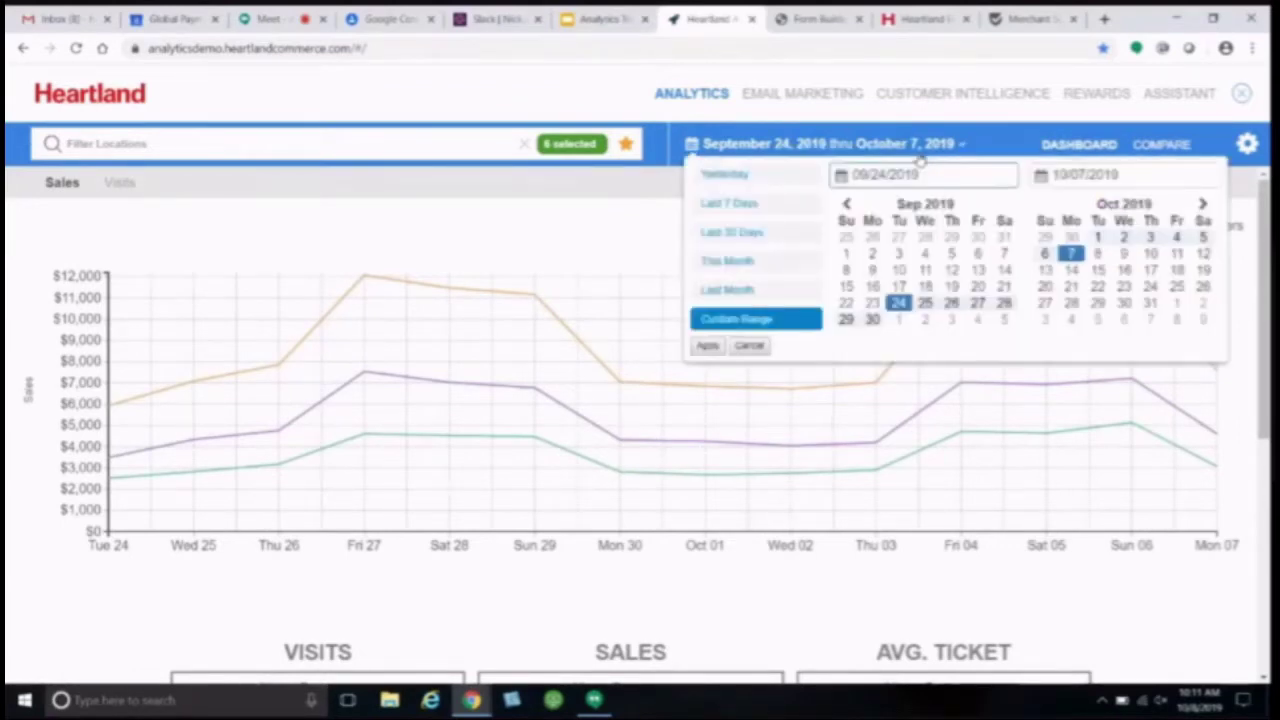
pyautogui.click(750, 206)
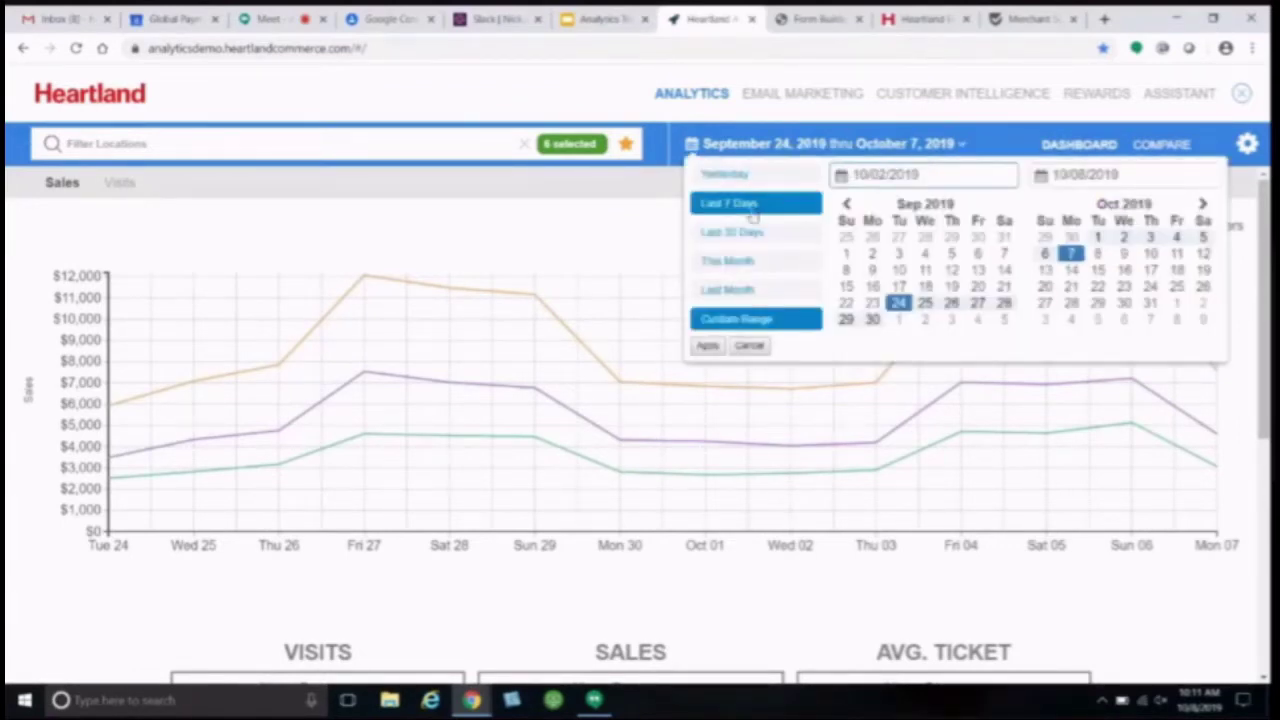
pyautogui.click(750, 232)
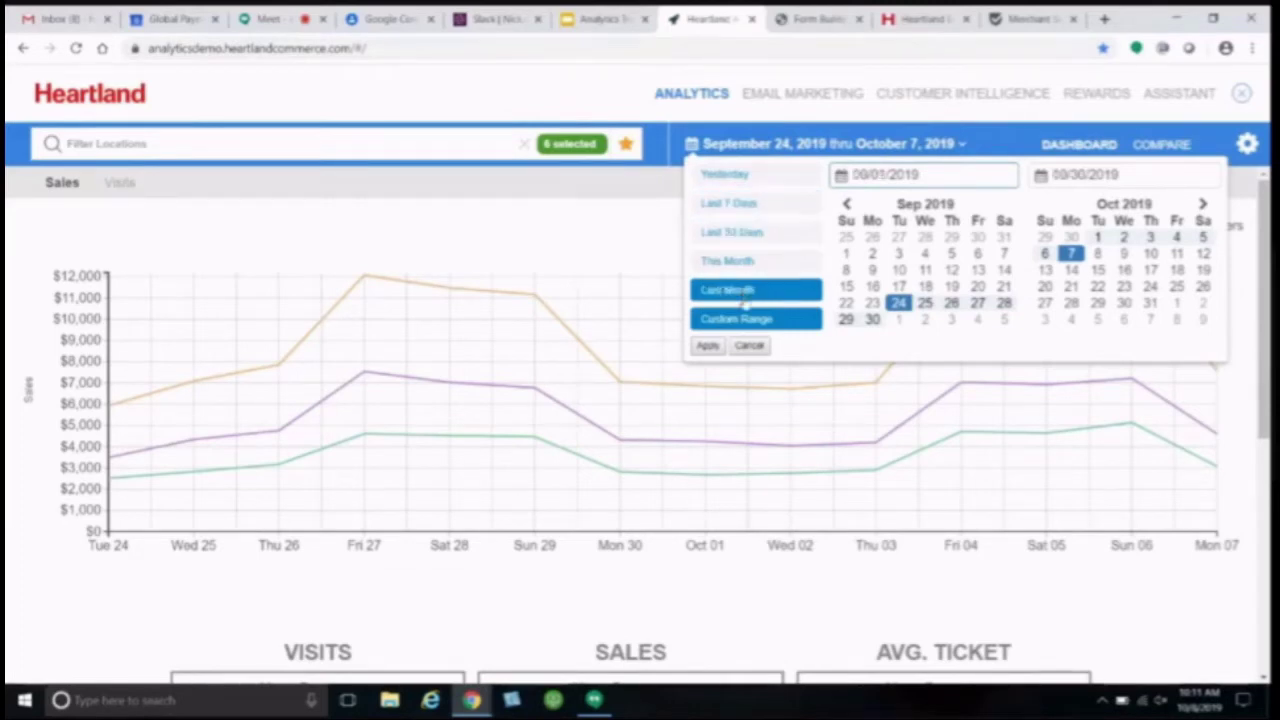
pyautogui.click(588, 207)
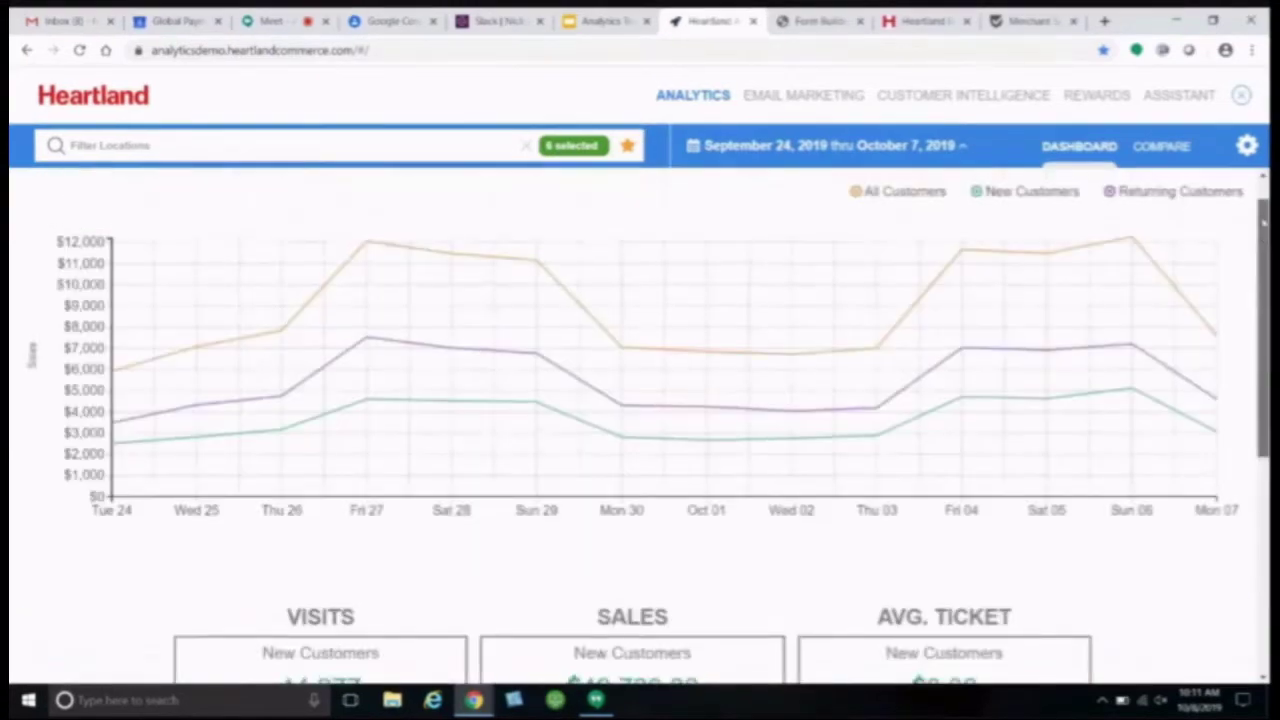
# Step: Filter the dashboard to the Casa RITA DEMO location only
pyautogui.click(592, 146)
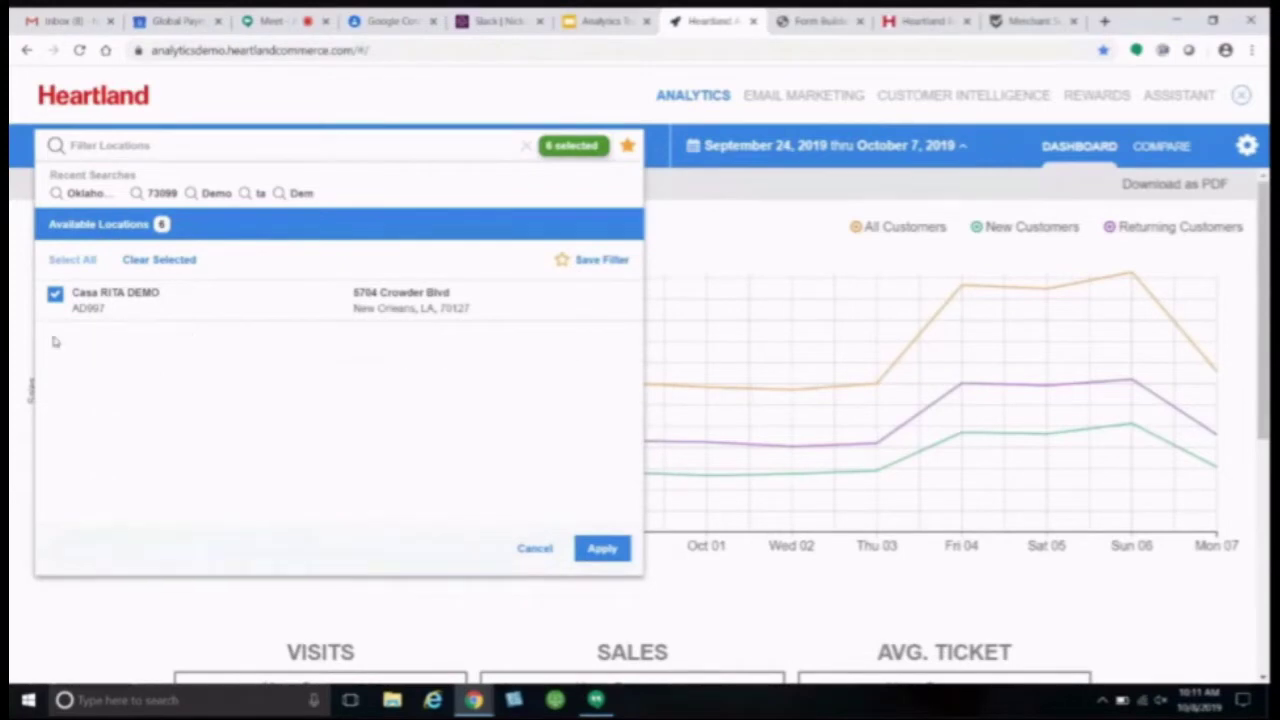
pyautogui.click(603, 549)
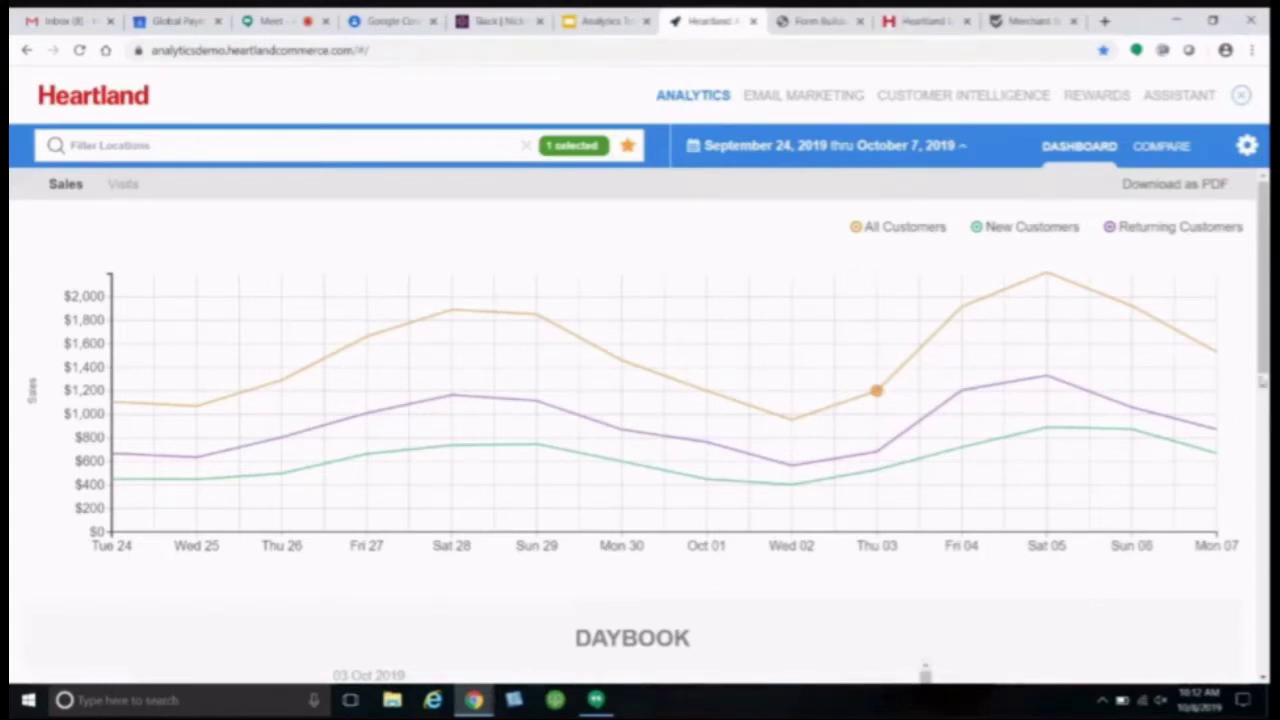
# Step: Add a Daybook note "test" dated 07 Oct 2019 that applies to all customers
pyautogui.moveTo(1265, 345); pyautogui.dragTo(1262, 485)
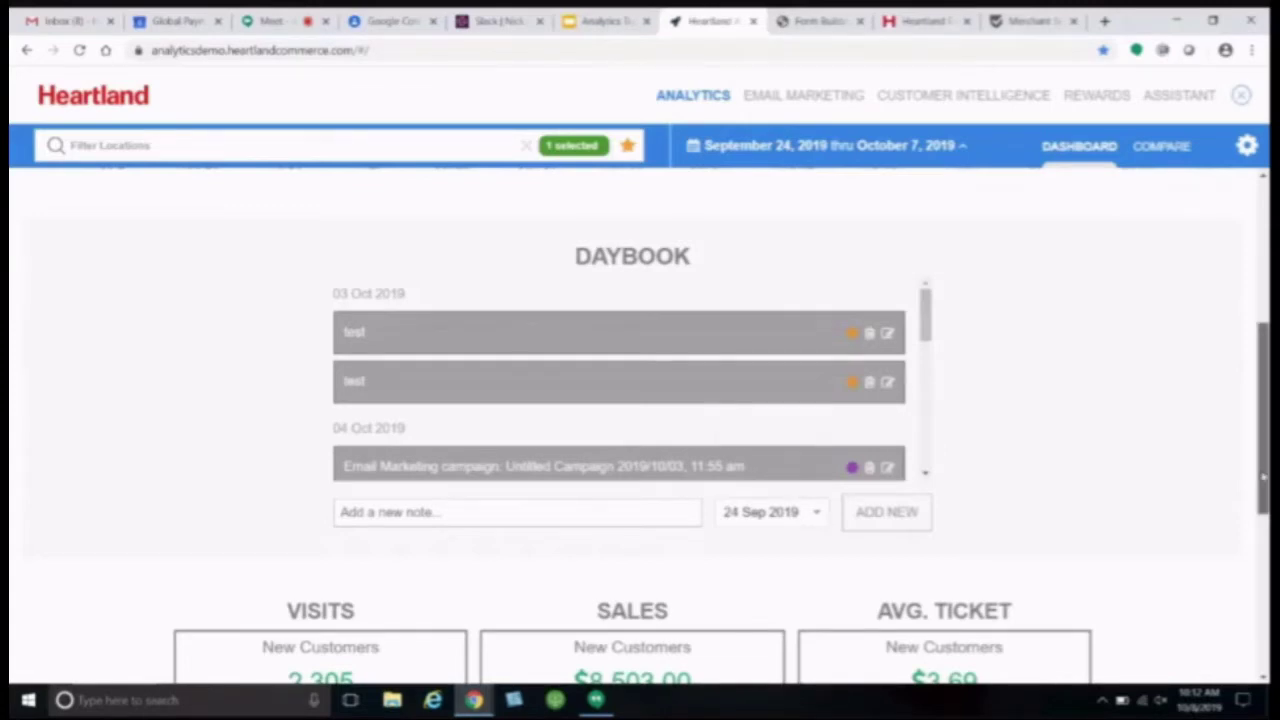
pyautogui.scroll(-1, 684, 557)
pyautogui.click(575, 434)
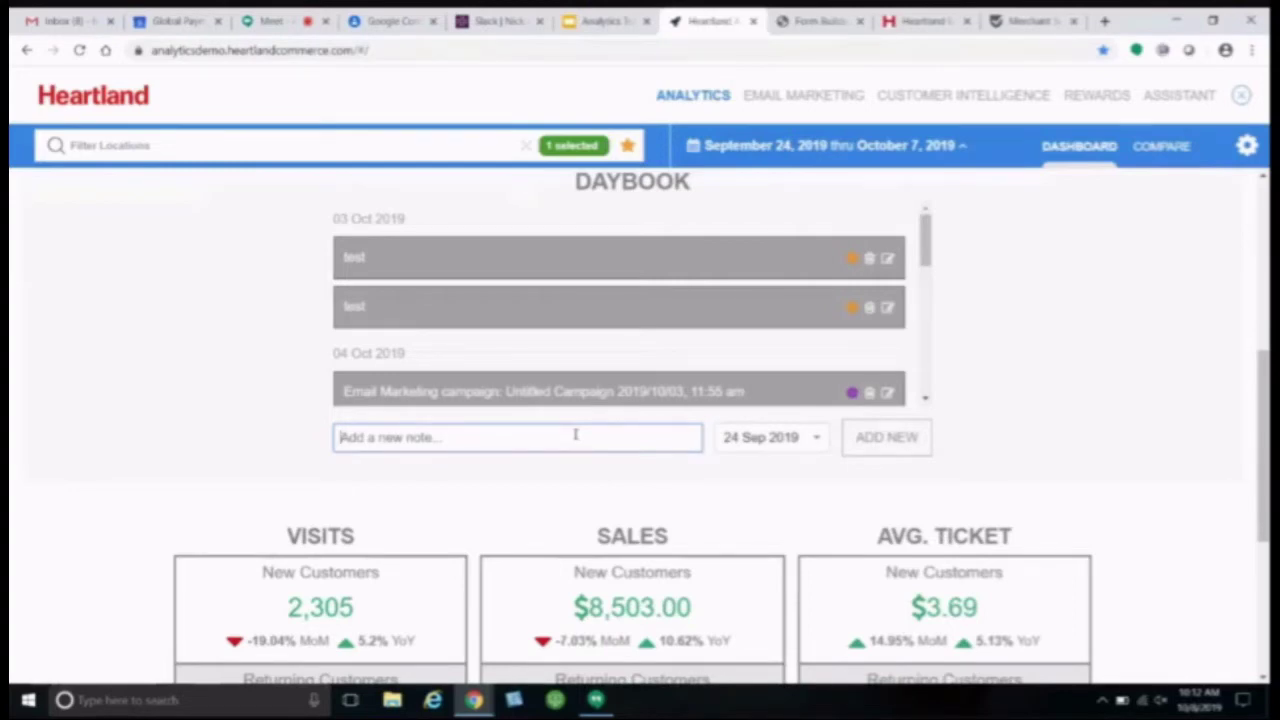
pyautogui.write('test')
pyautogui.click(785, 439)
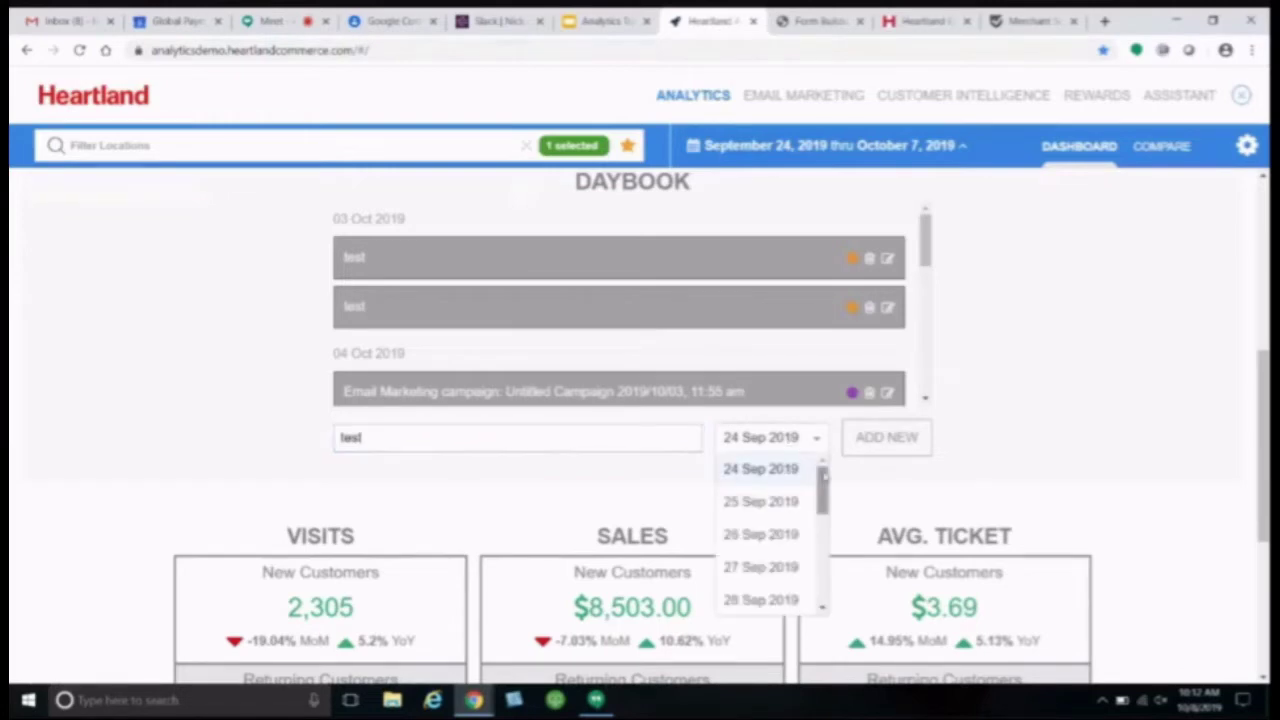
pyautogui.moveTo(828, 482); pyautogui.dragTo(823, 580)
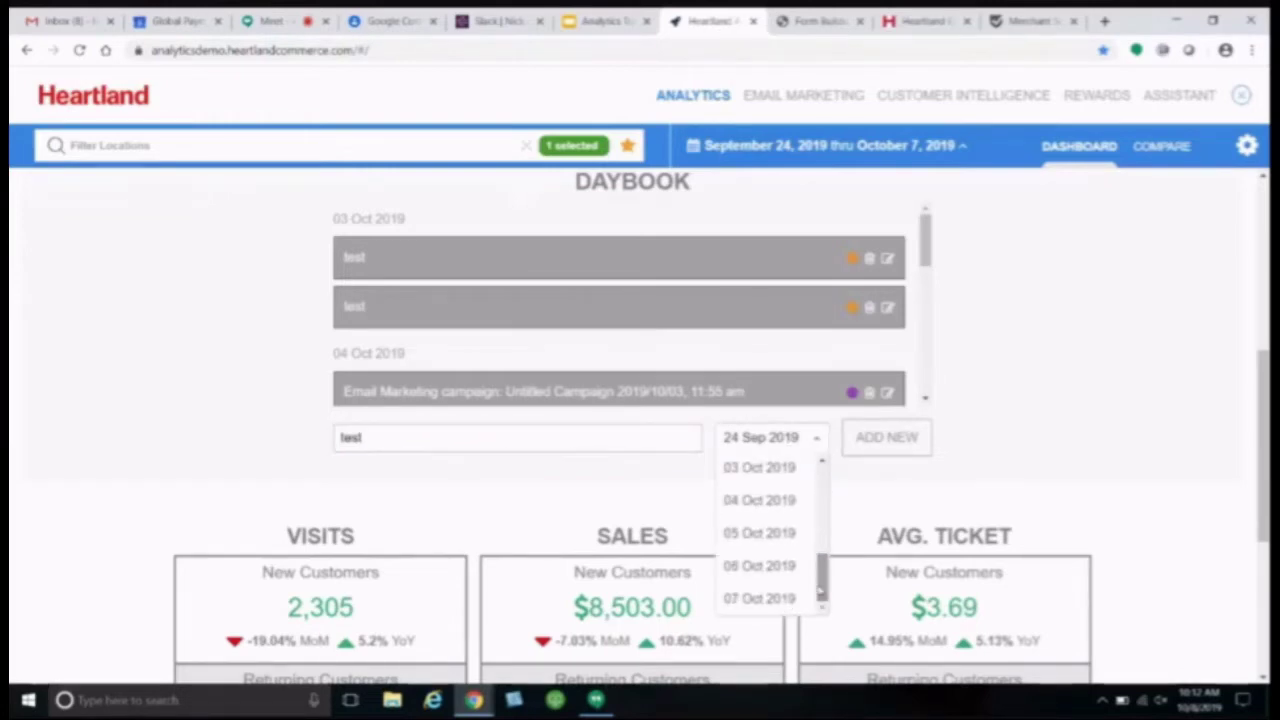
pyautogui.click(764, 602)
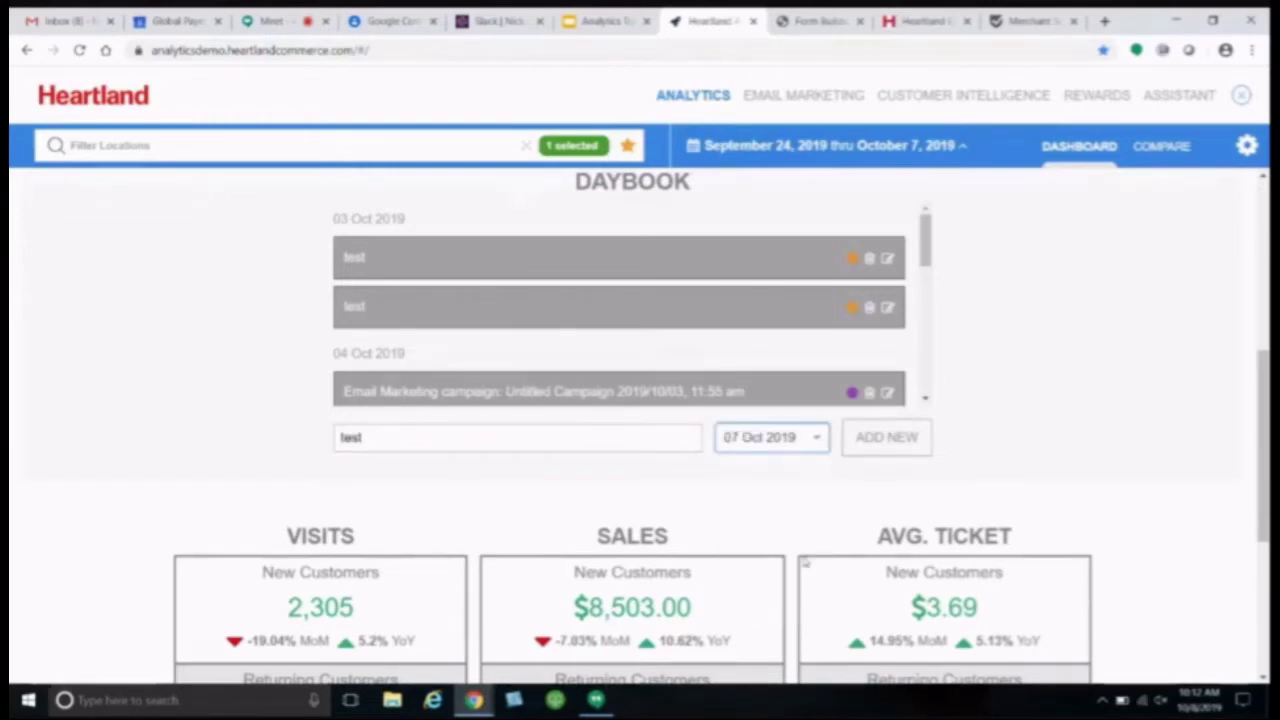
pyautogui.click(893, 438)
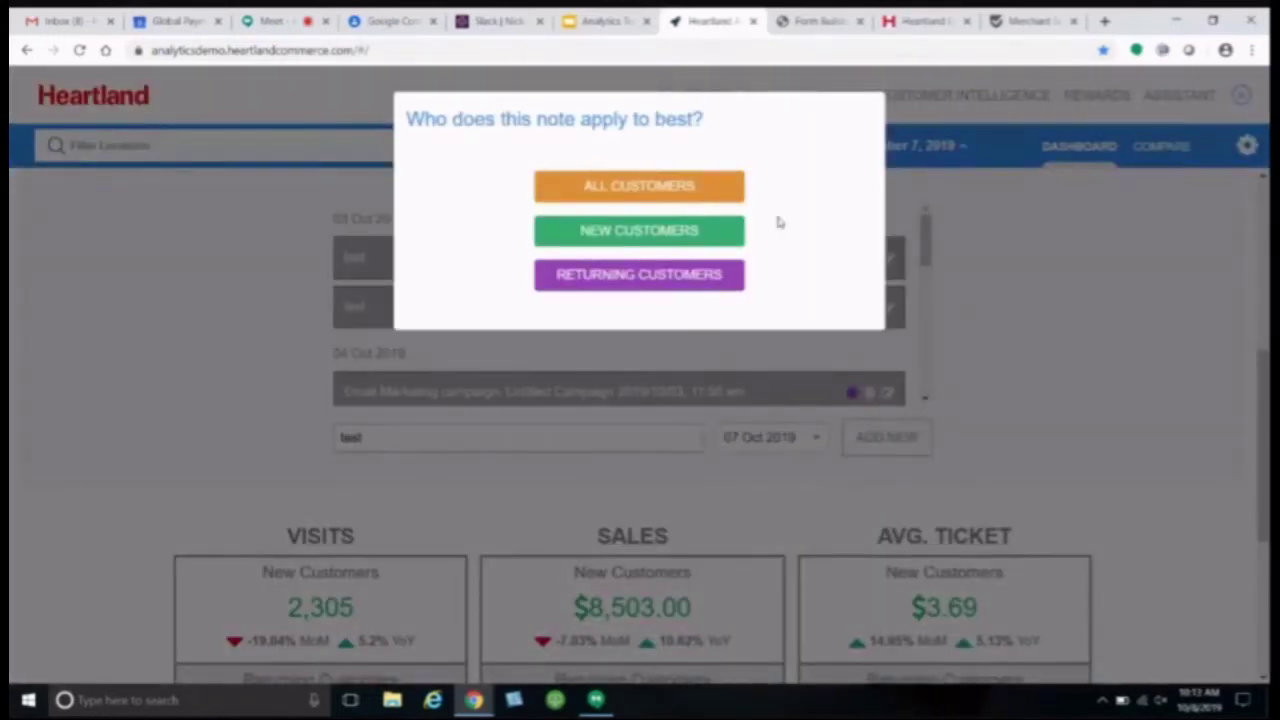
pyautogui.click(677, 186)
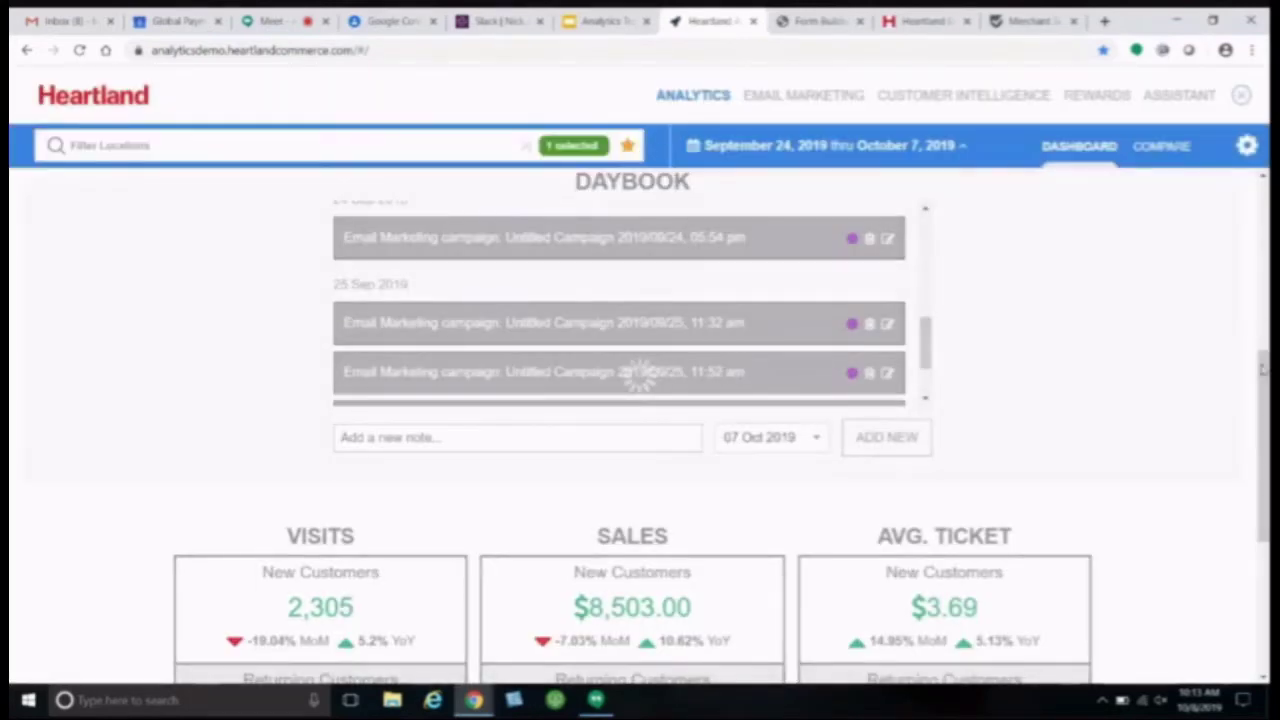
# Step: Inspect the note markers on the sales chart for Mon 07 and Thu 03 October
pyautogui.scroll(5, 640, 427)
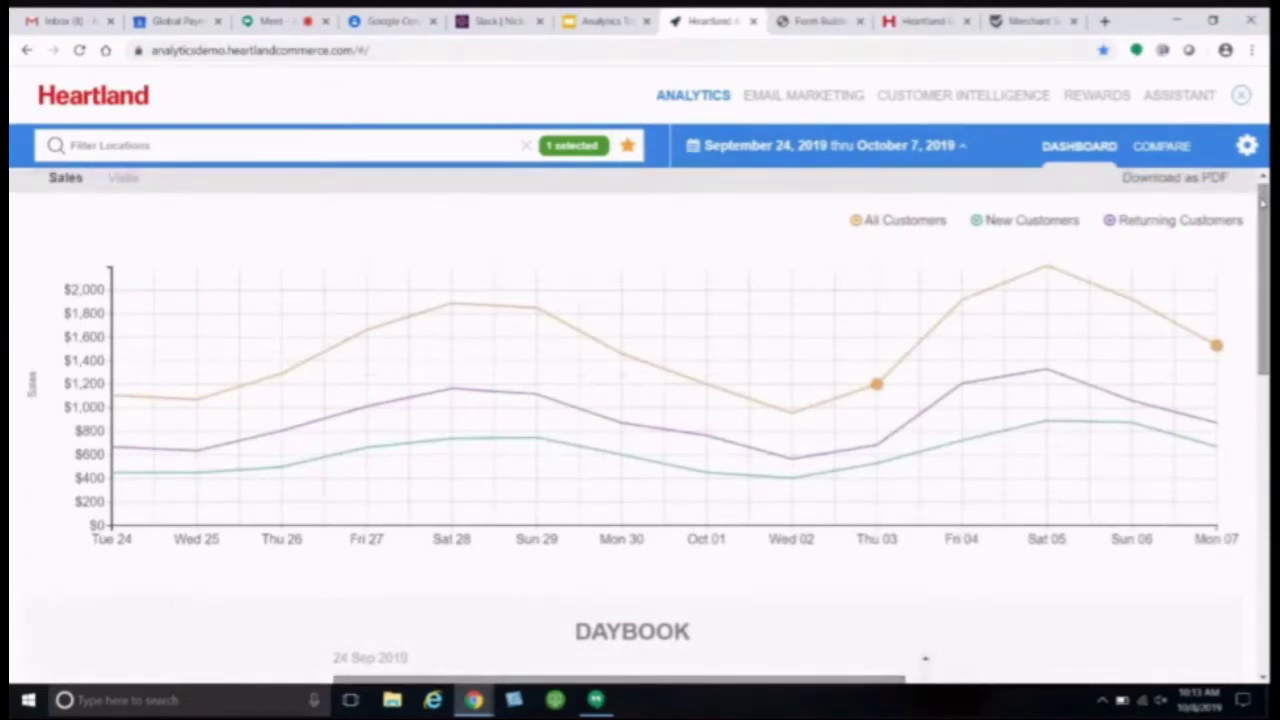
pyautogui.moveTo(1213, 348)
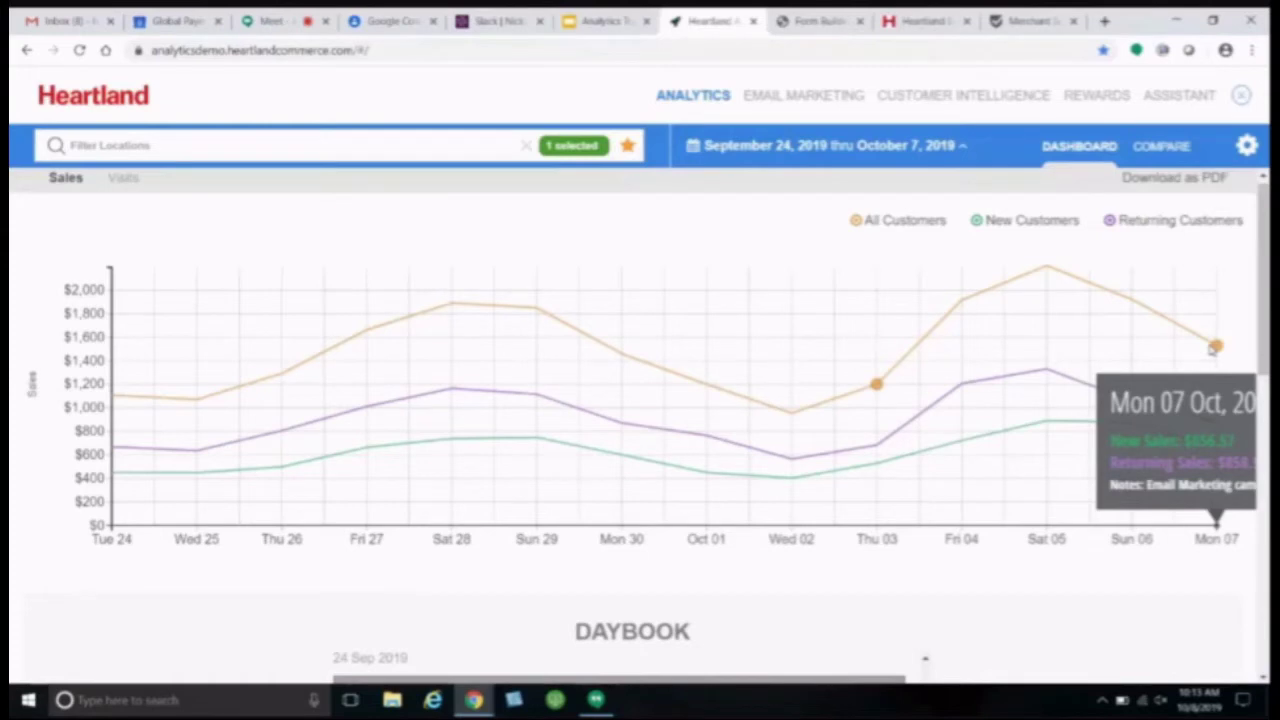
pyautogui.moveTo(877, 388)
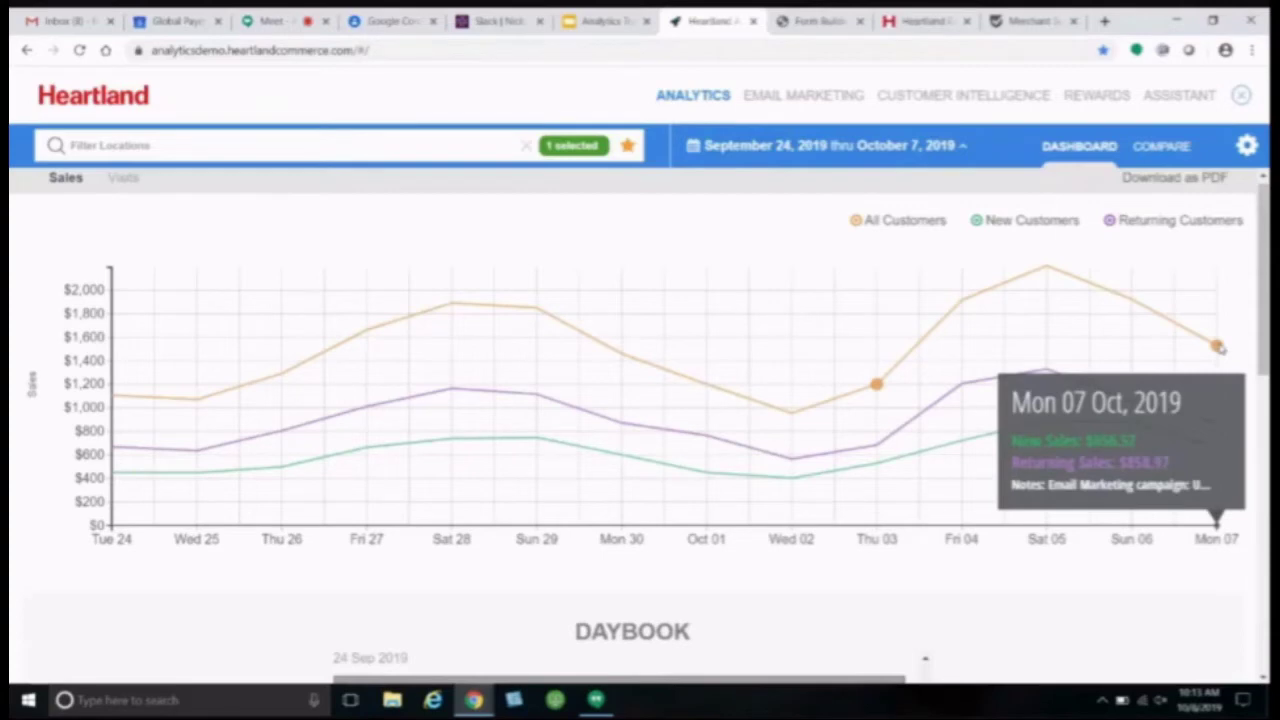
# Step: Open the email marketing contacts and review the active list and the section for growing it
pyautogui.click(810, 100)
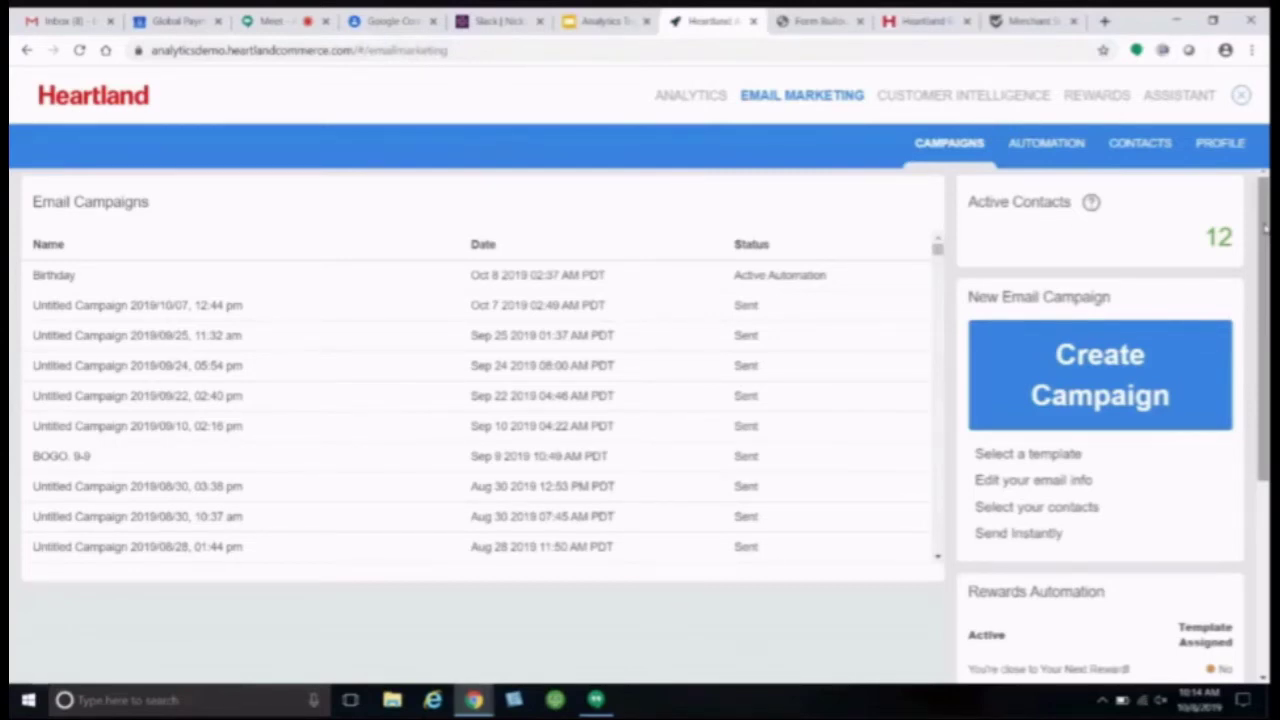
pyautogui.click(1154, 145)
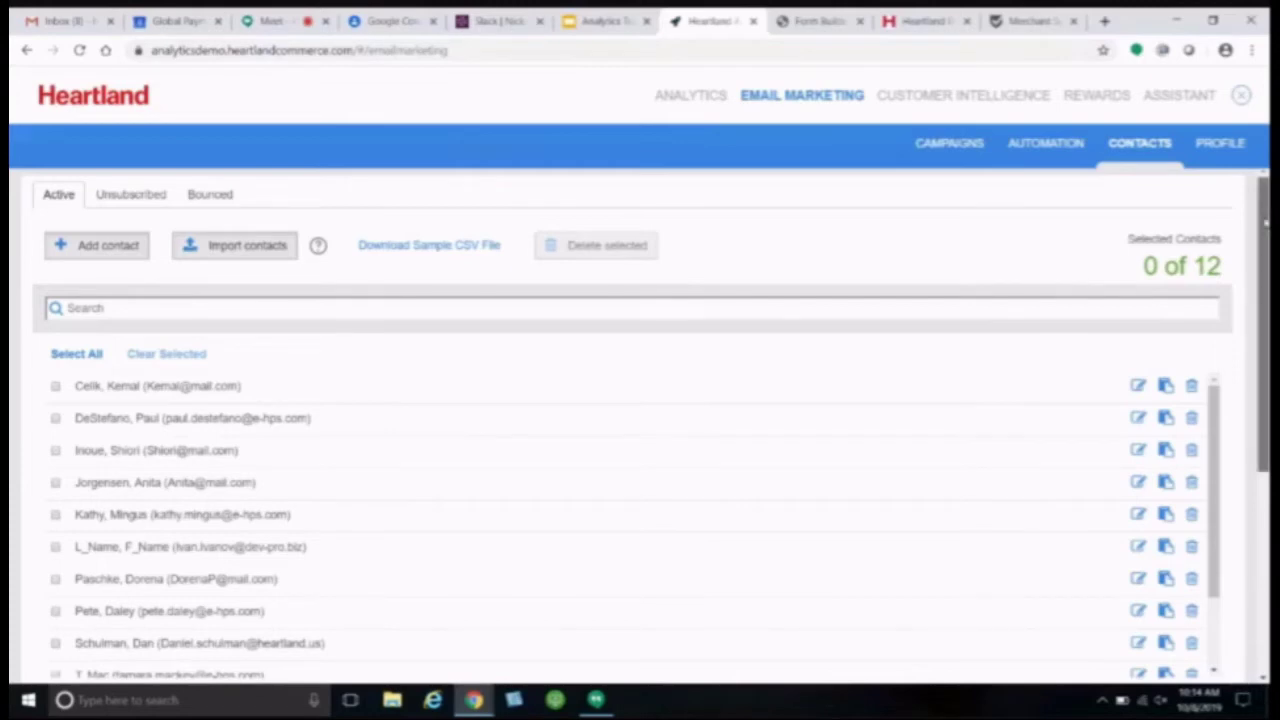
pyautogui.moveTo(1263, 225); pyautogui.dragTo(1263, 415)
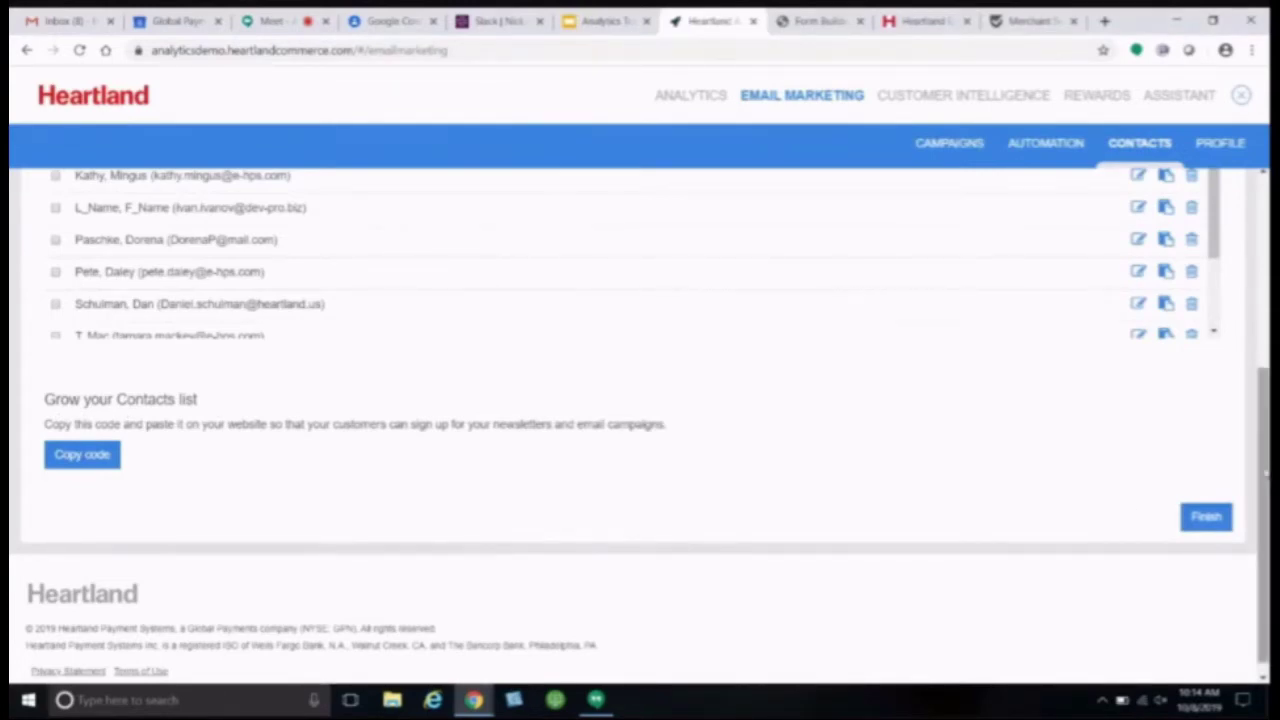
pyautogui.scroll(3, 1264, 470)
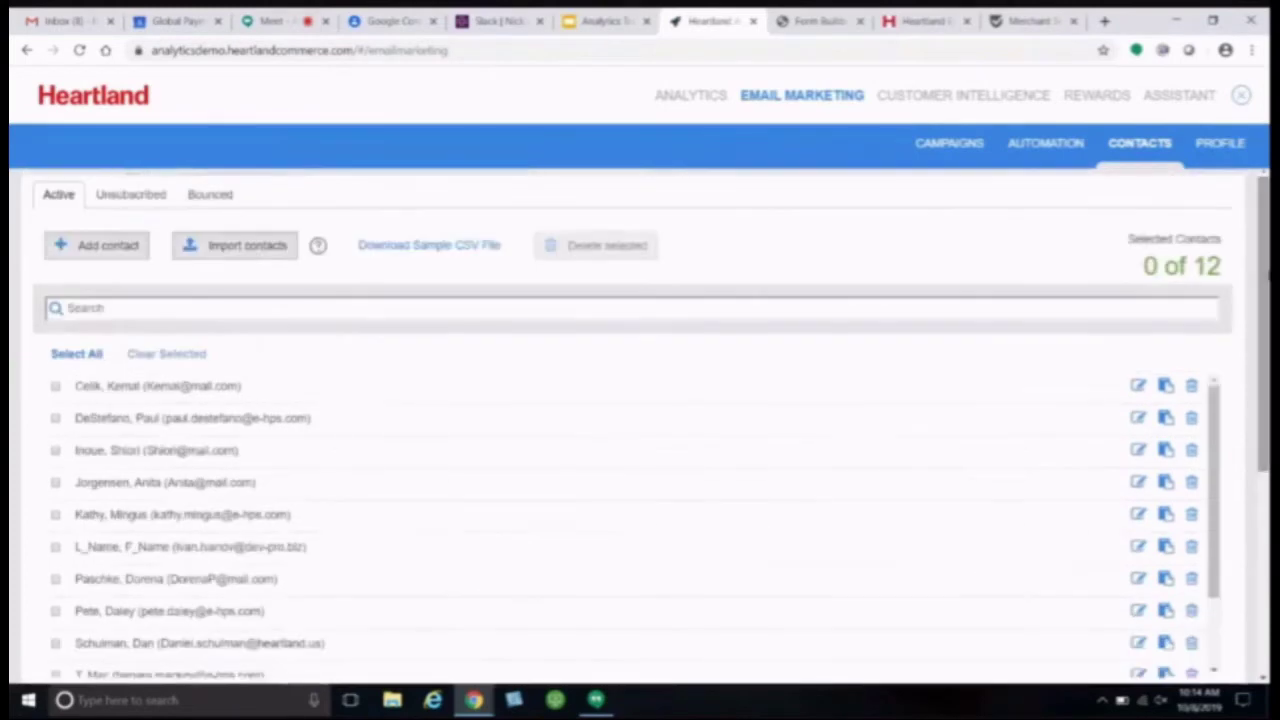
# Step: View the customer email sign-up form, and return to the contacts page's website code section
pyautogui.click(815, 28)
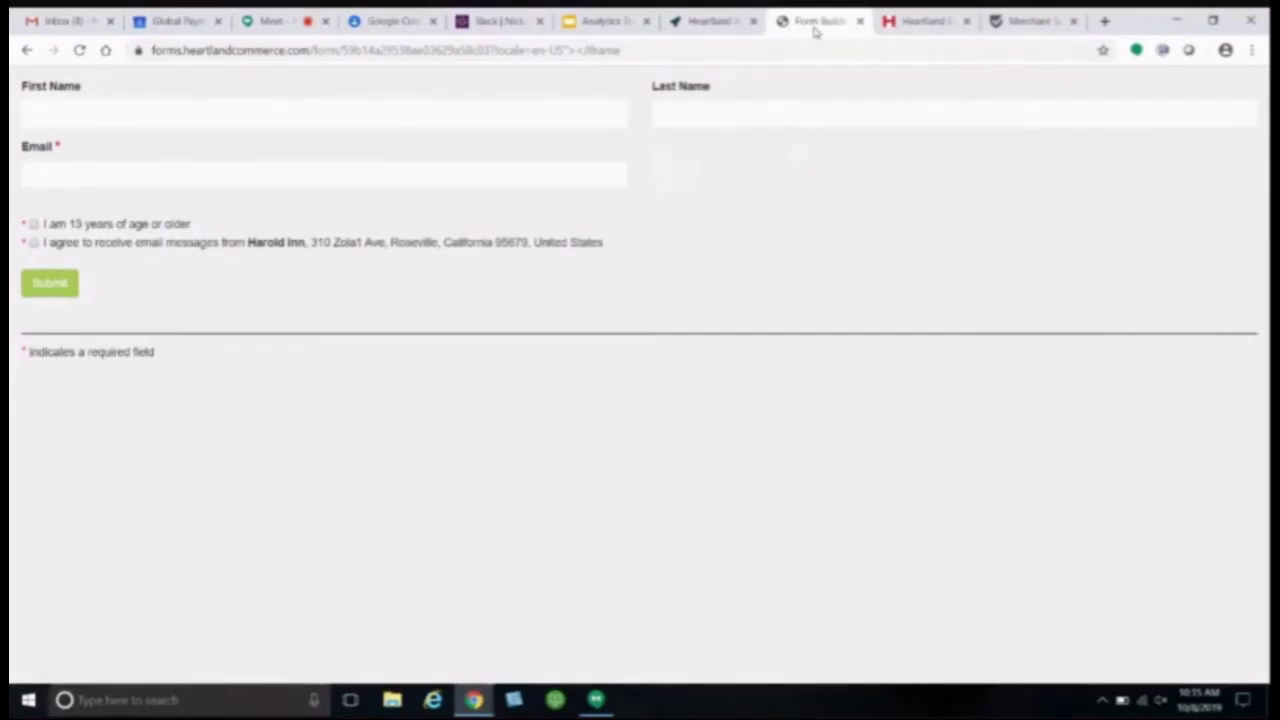
pyautogui.click(705, 28)
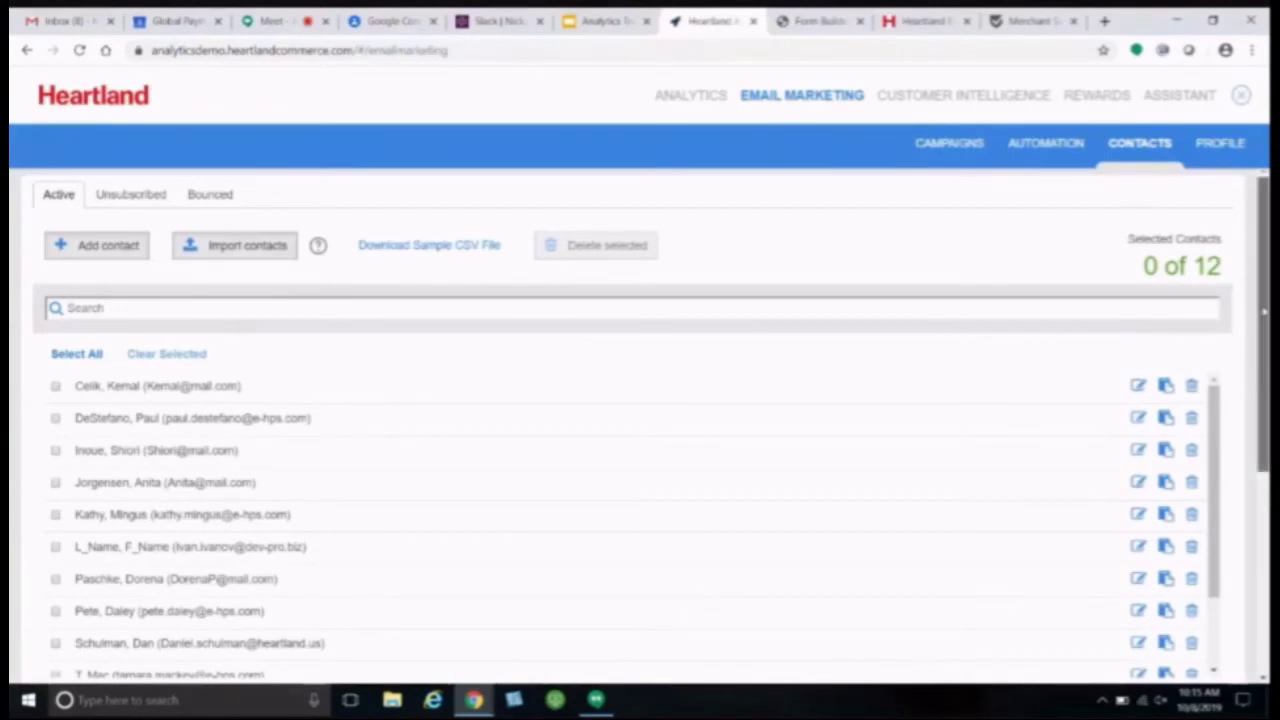
pyautogui.moveTo(1264, 311); pyautogui.dragTo(1262, 512)
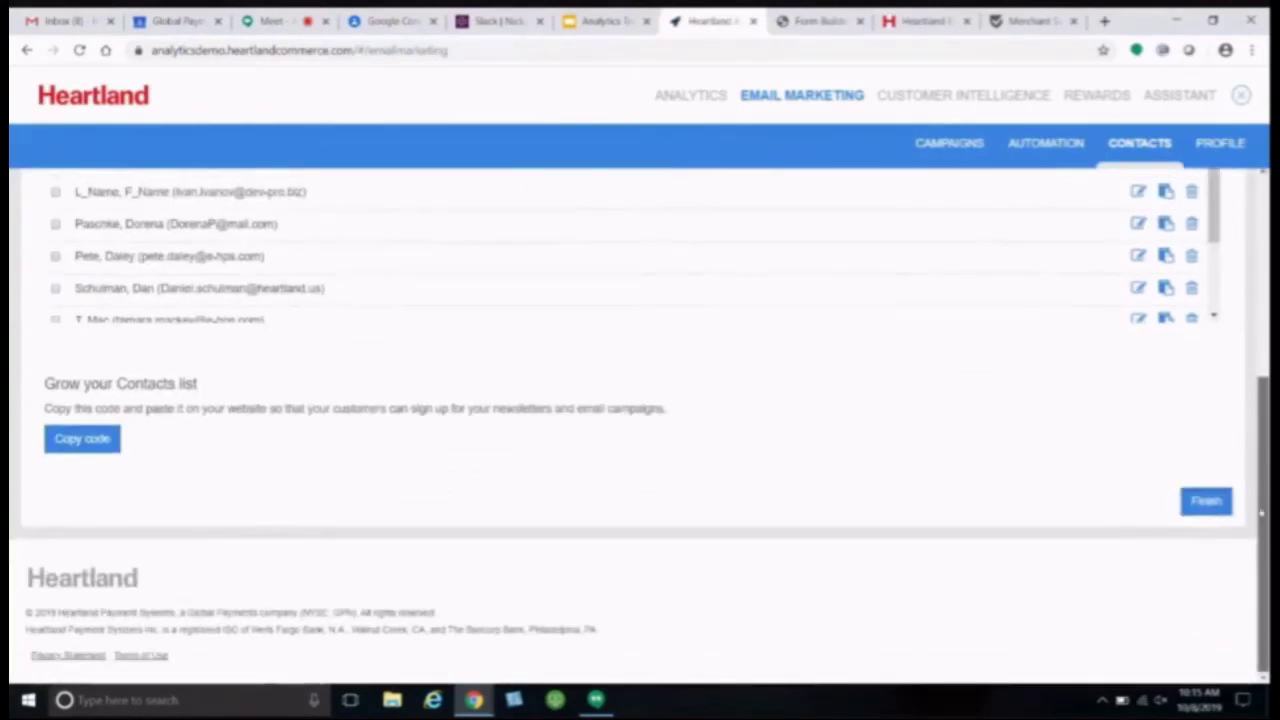
# Step: Review the unsubscribed and bounced contact lists, and return to the active contacts
pyautogui.scroll(4, 1262, 512)
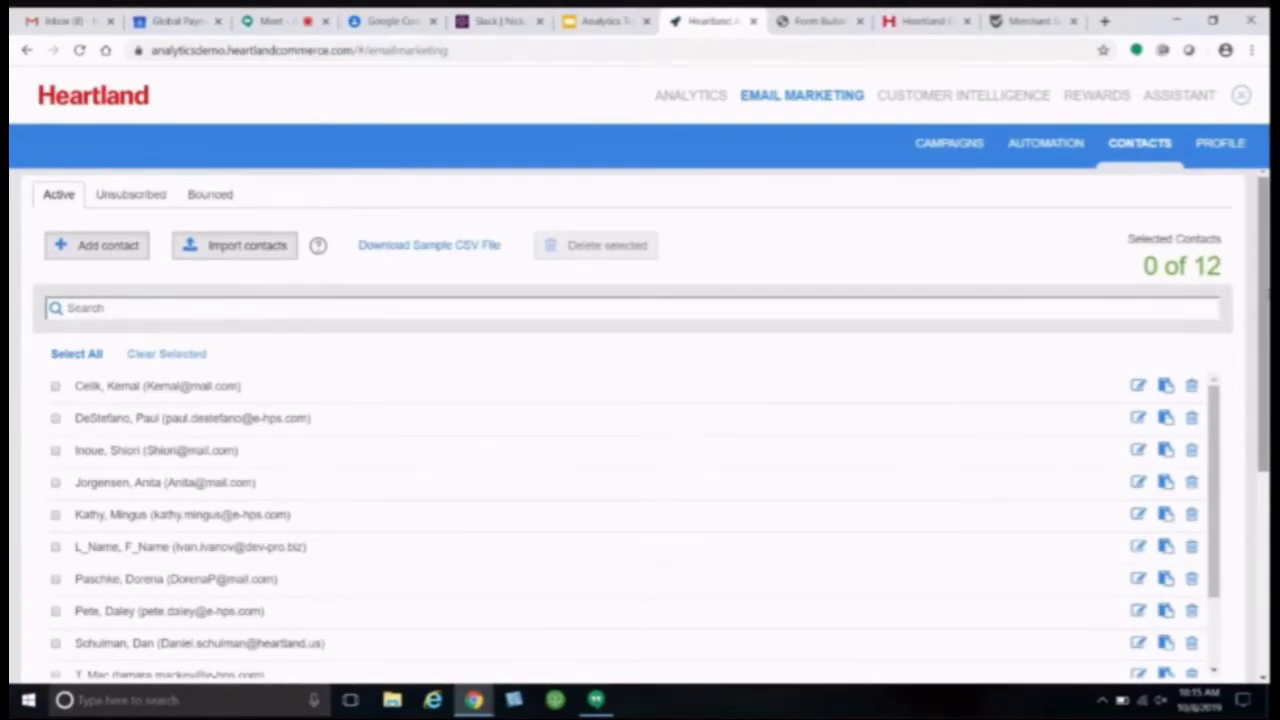
pyautogui.click(140, 196)
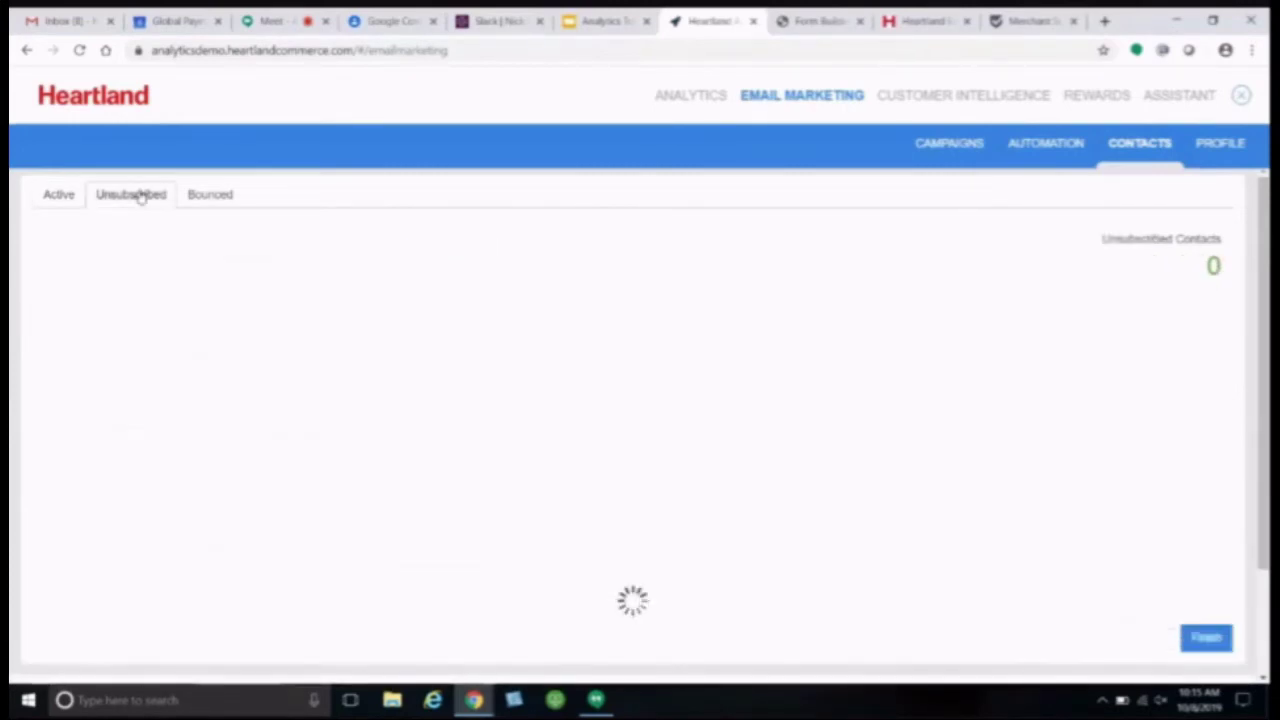
pyautogui.click(212, 196)
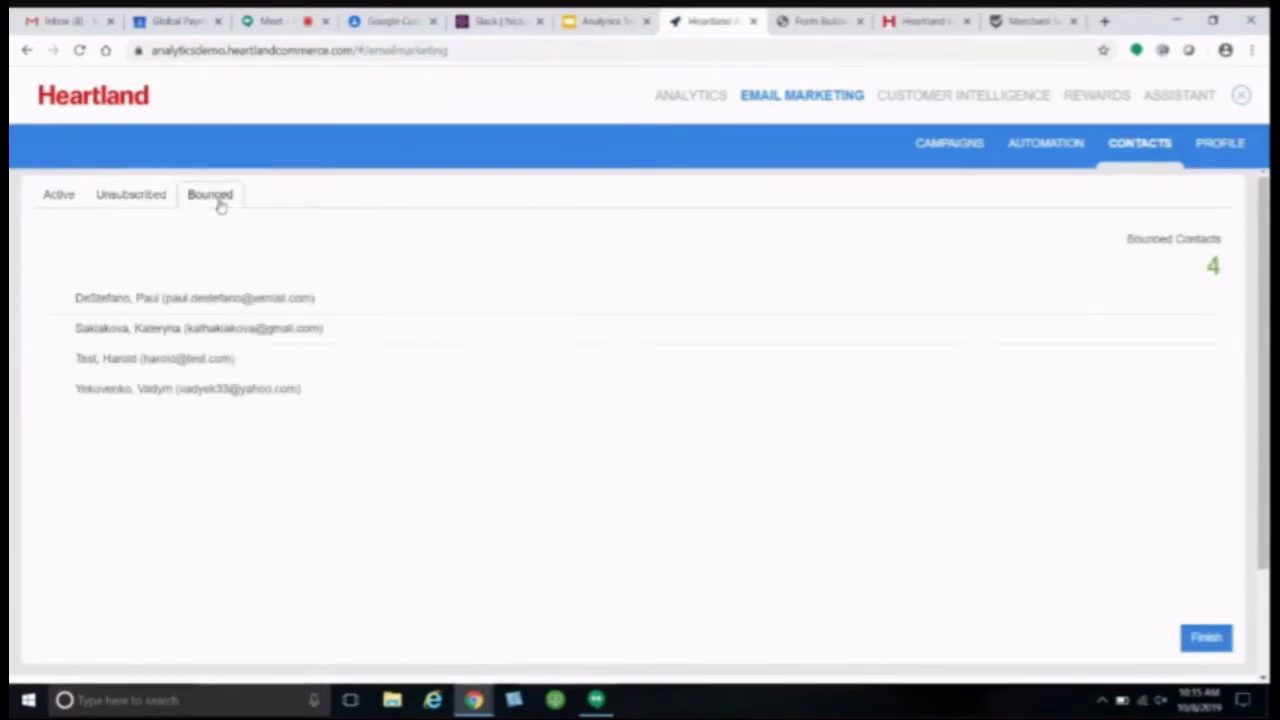
pyautogui.click(154, 198)
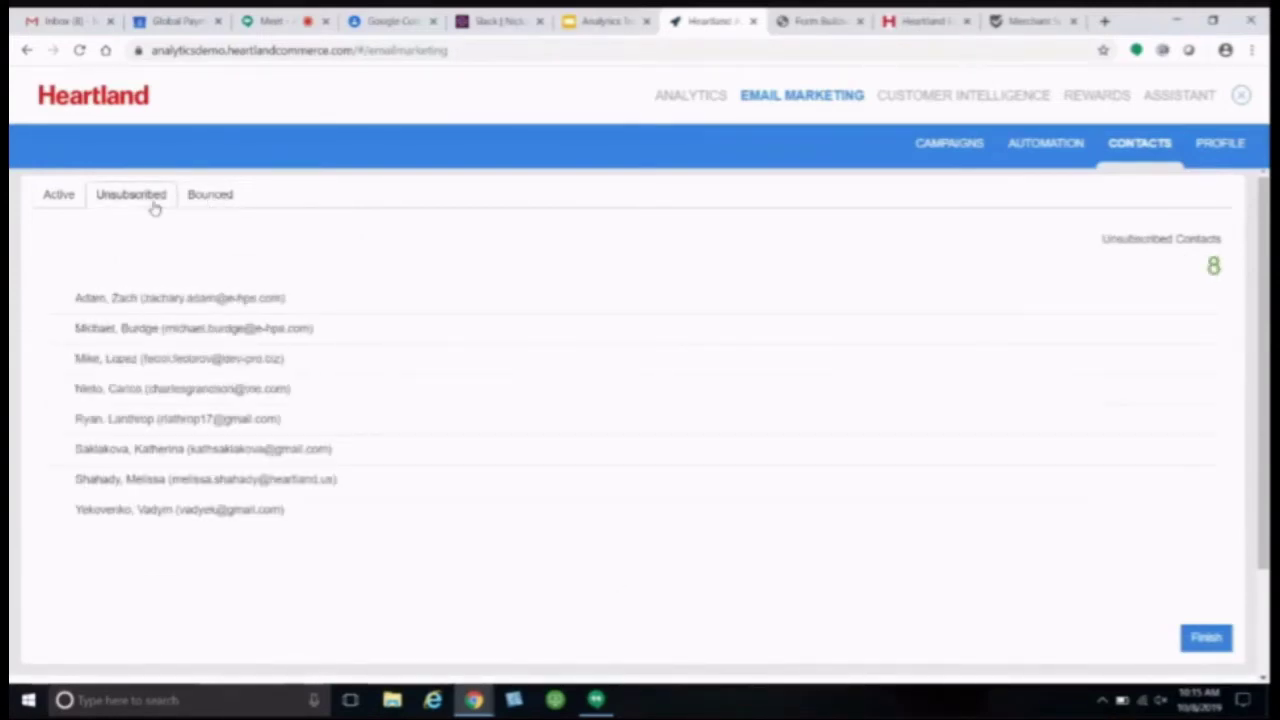
pyautogui.click(60, 197)
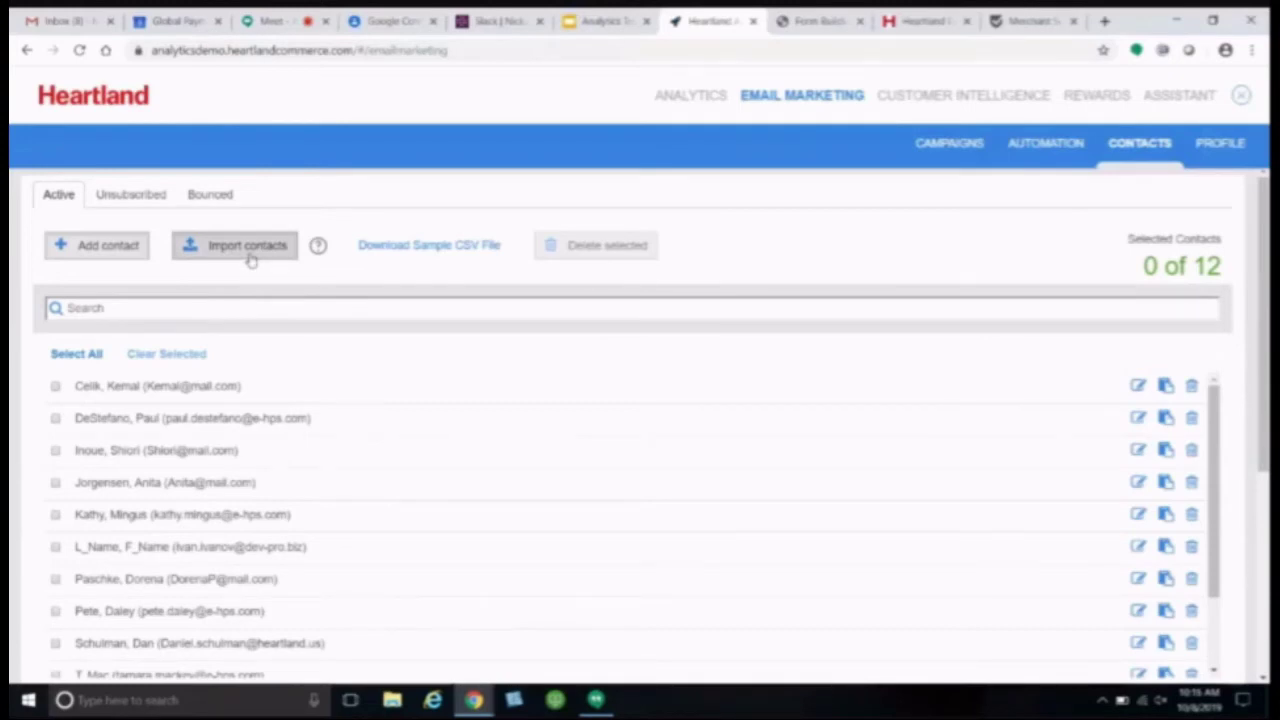
# Step: Start a new email campaign and add a divider between the Bob's Bakery header and the main image
pyautogui.click(962, 150)
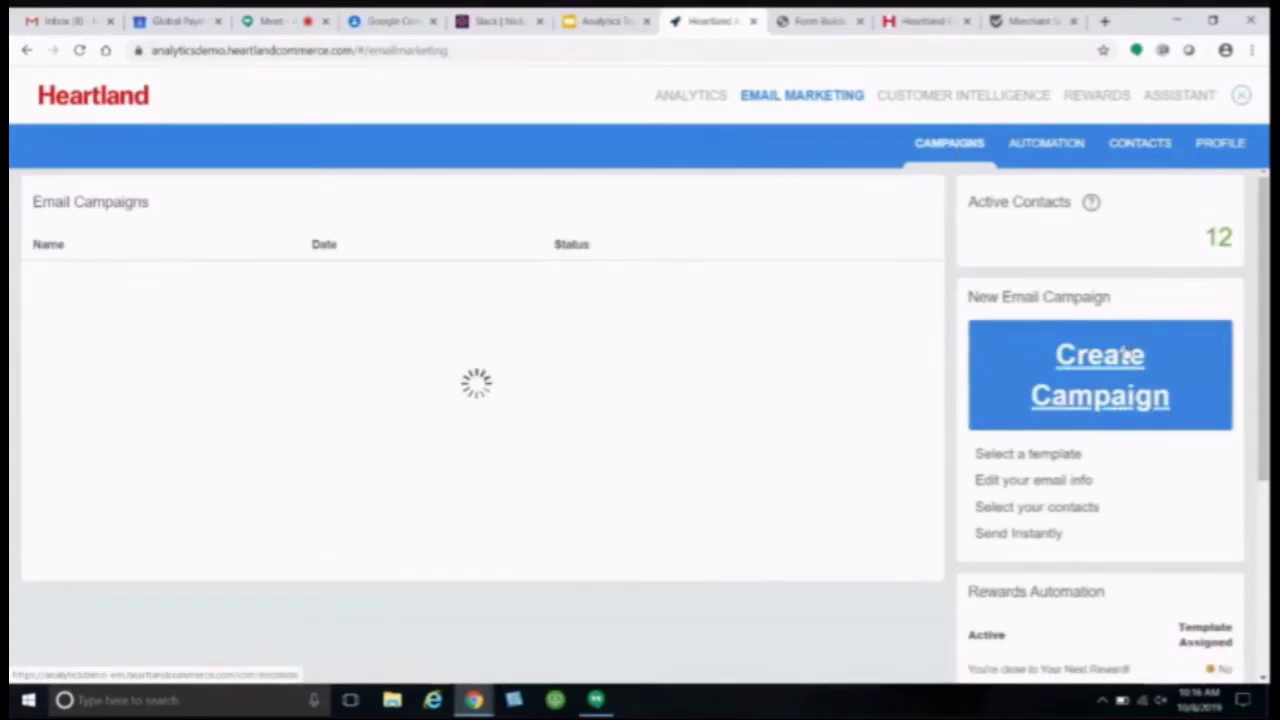
pyautogui.click(1126, 349)
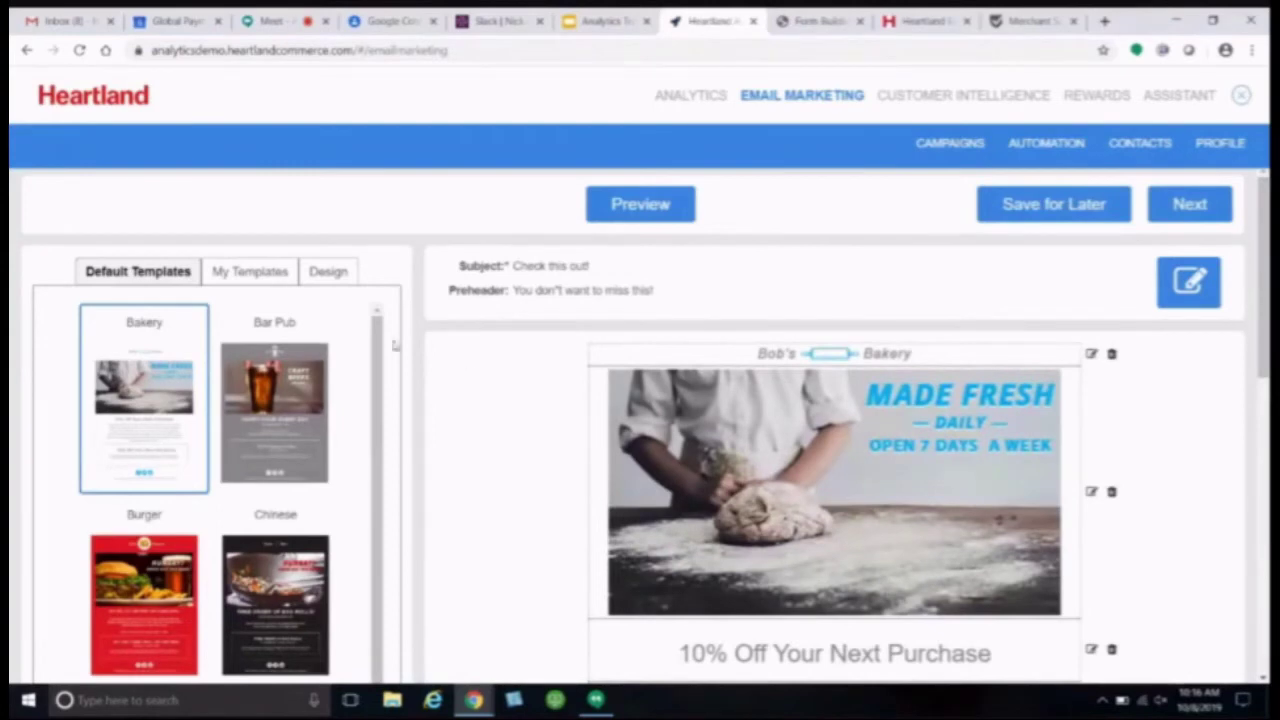
pyautogui.moveTo(378, 353); pyautogui.dragTo(377, 320)
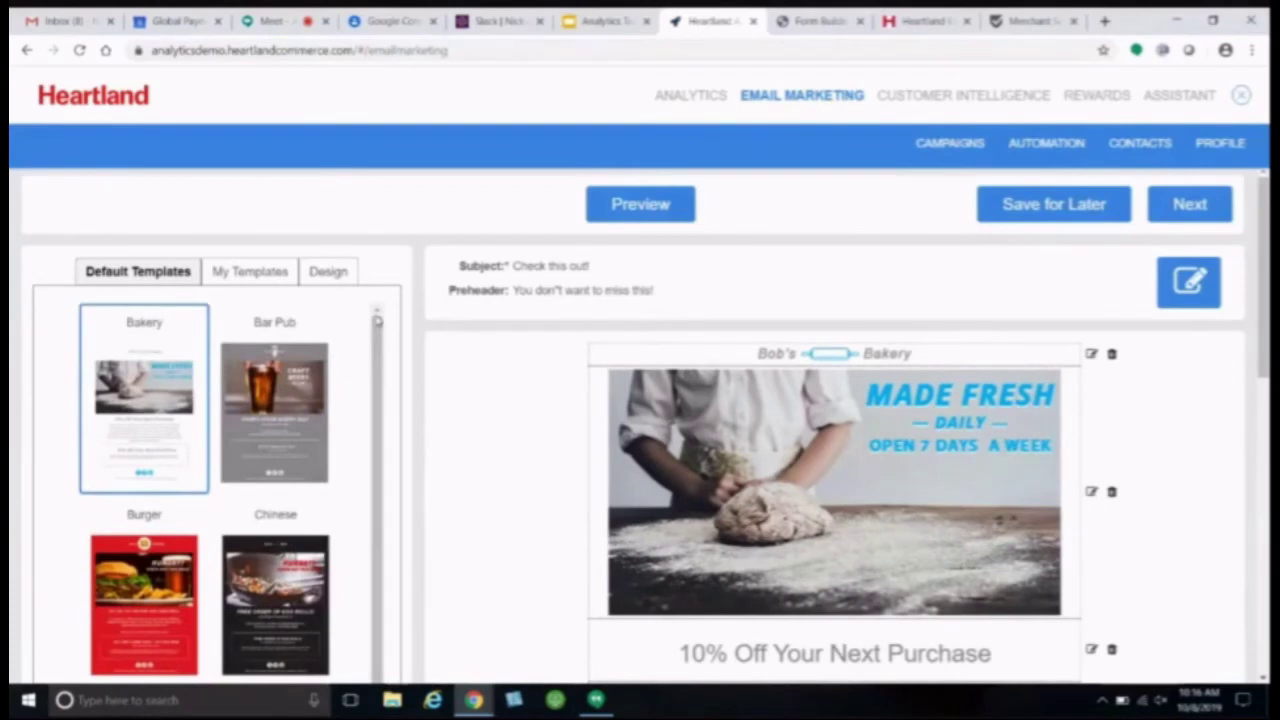
pyautogui.click(329, 271)
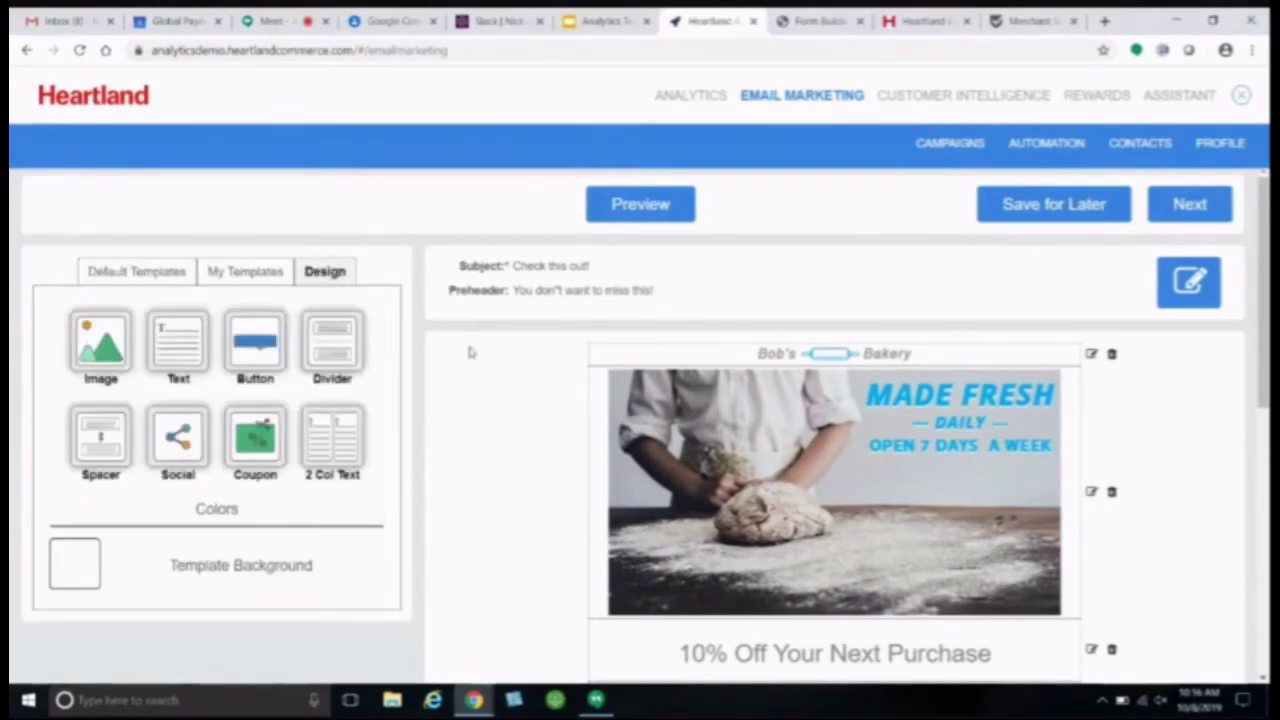
pyautogui.moveTo(332, 348); pyautogui.dragTo(748, 400)
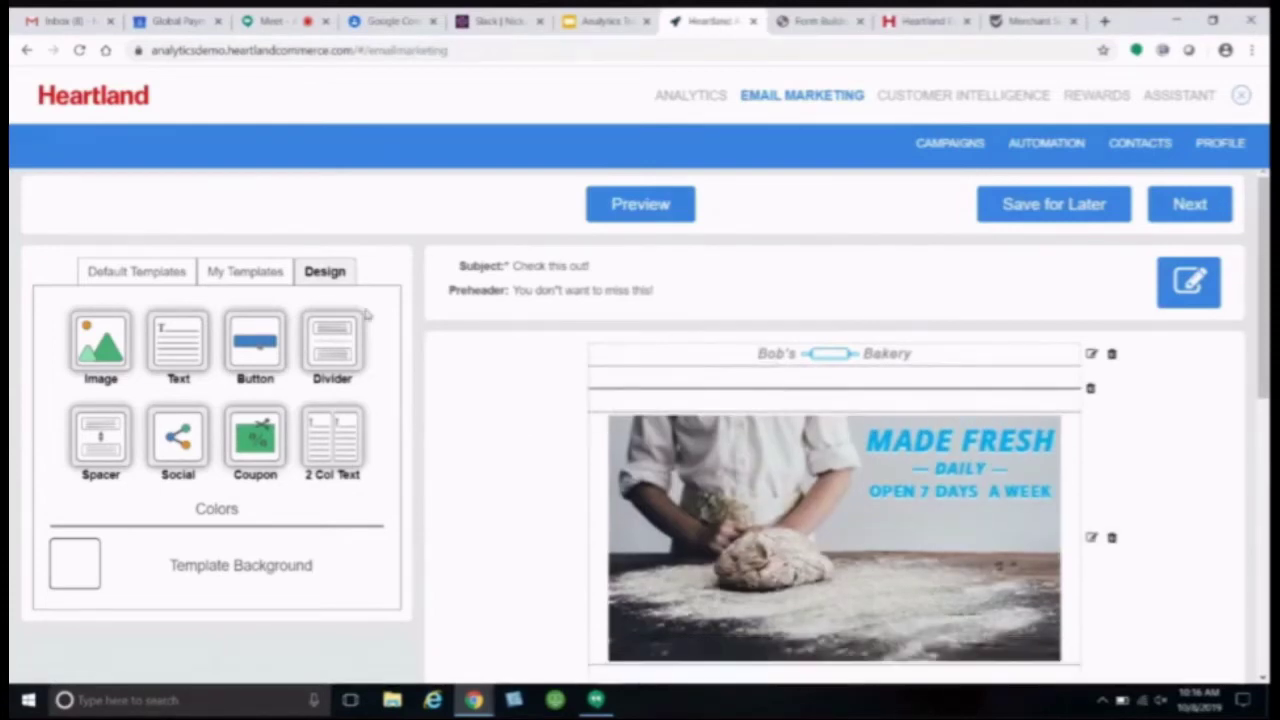
# Step: Switch the campaign to the Bar Pub default template and delete its Pint Pals logo block
pyautogui.click(245, 276)
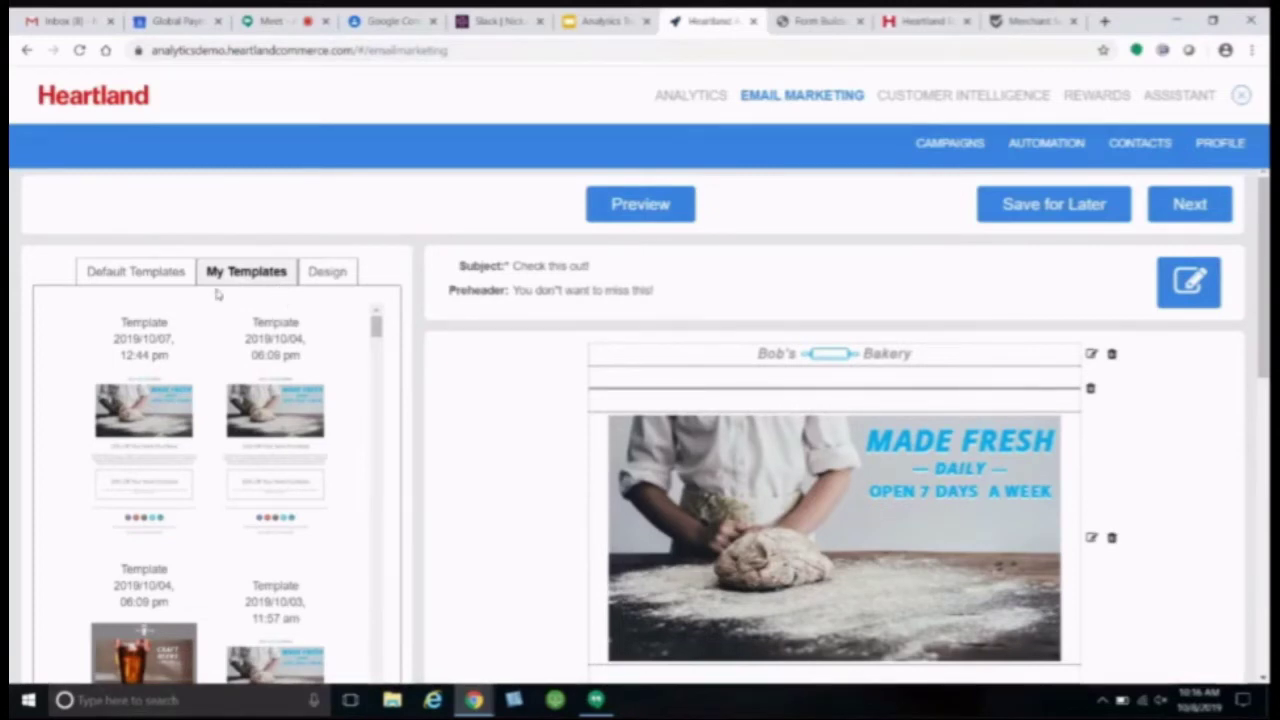
pyautogui.click(160, 275)
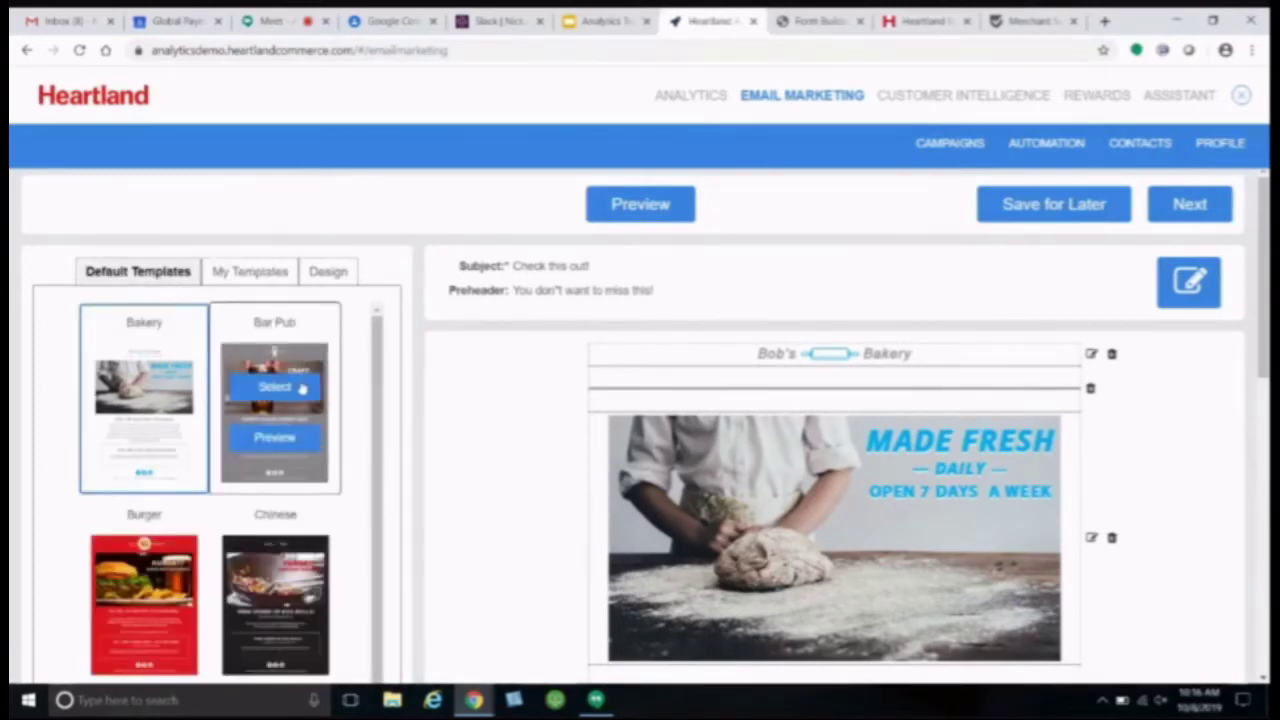
pyautogui.click(304, 386)
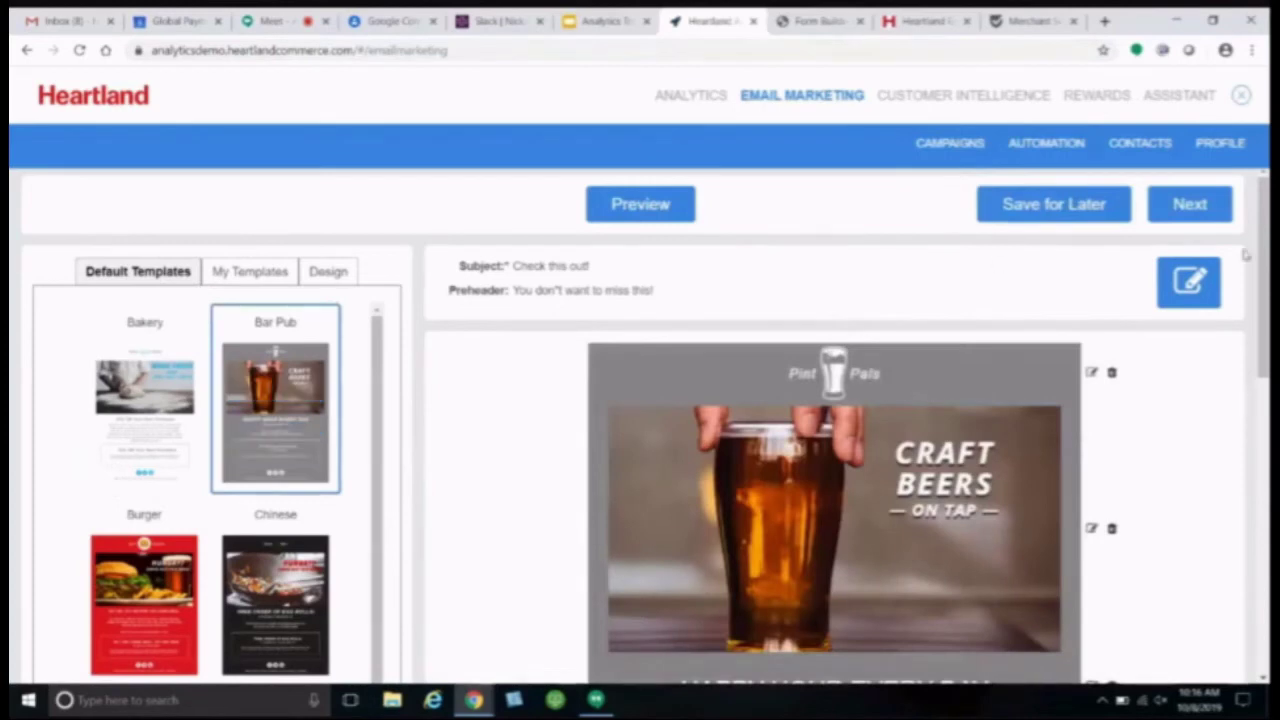
pyautogui.scroll(-2, 1262, 250)
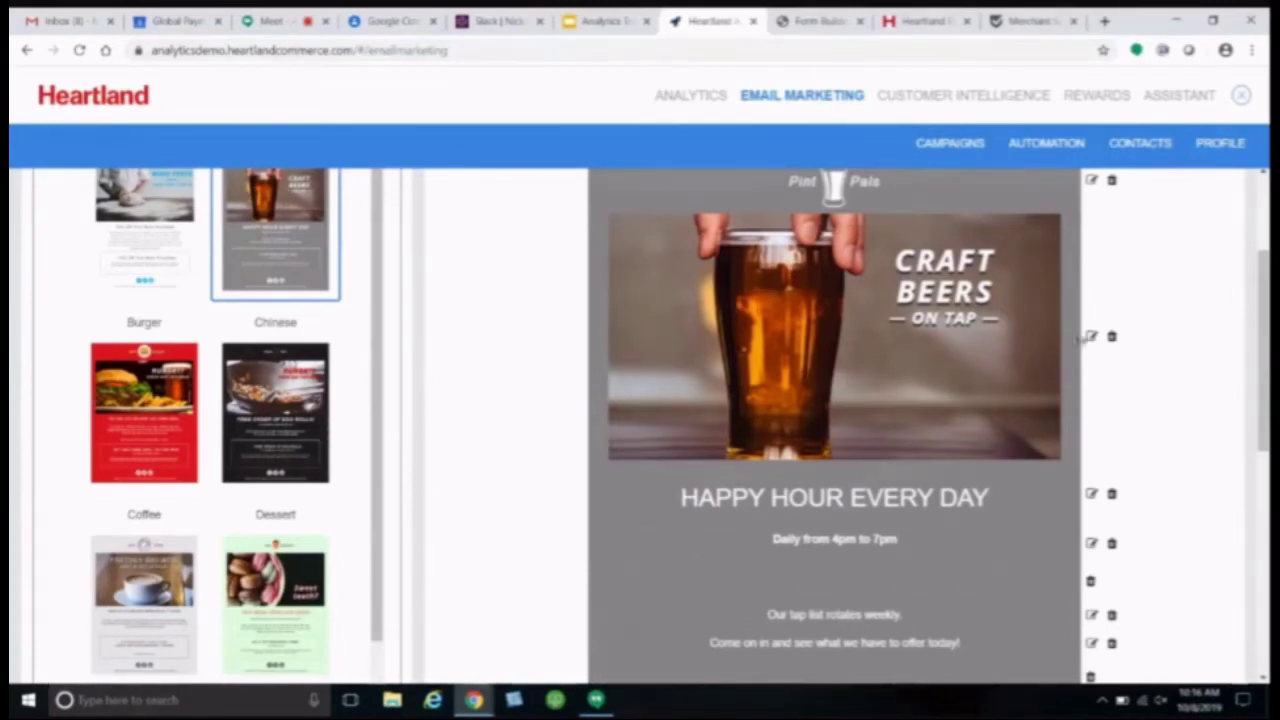
pyautogui.click(1111, 182)
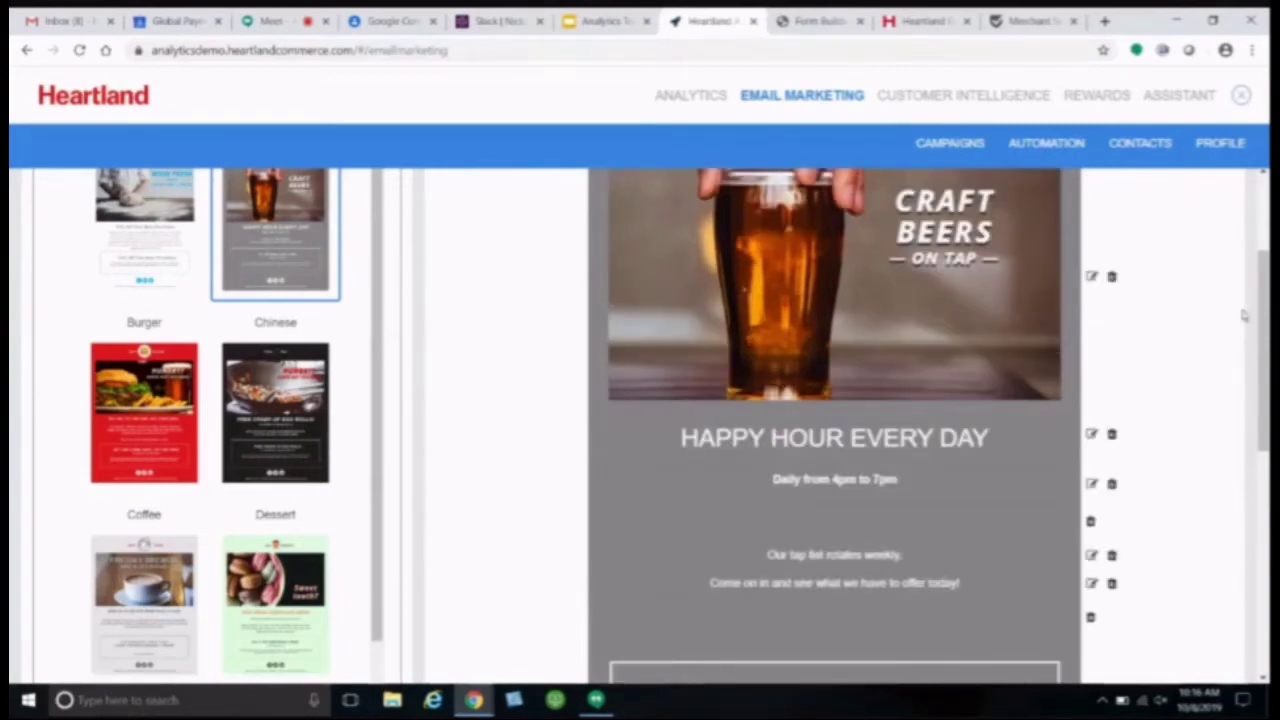
# Step: View the image editing options for the Craft Beers photo without changing it, and review the rest of the email down to the coupon
pyautogui.click(1091, 278)
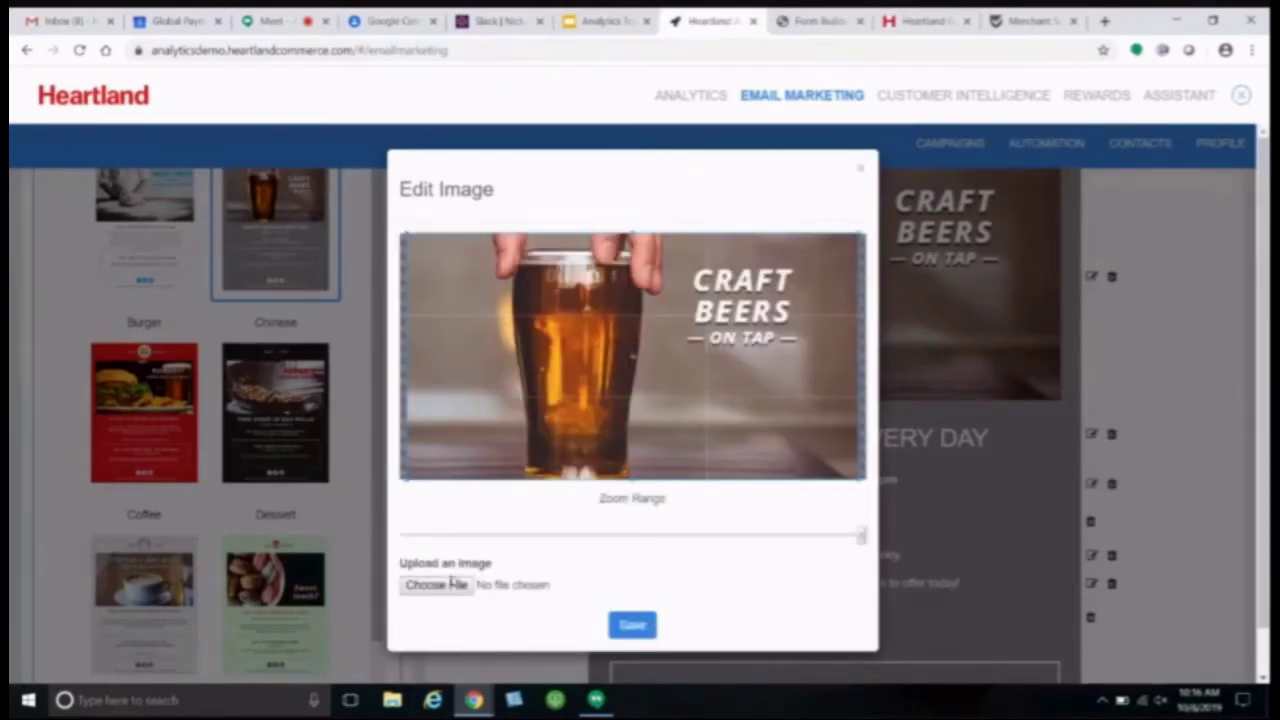
pyautogui.click(864, 175)
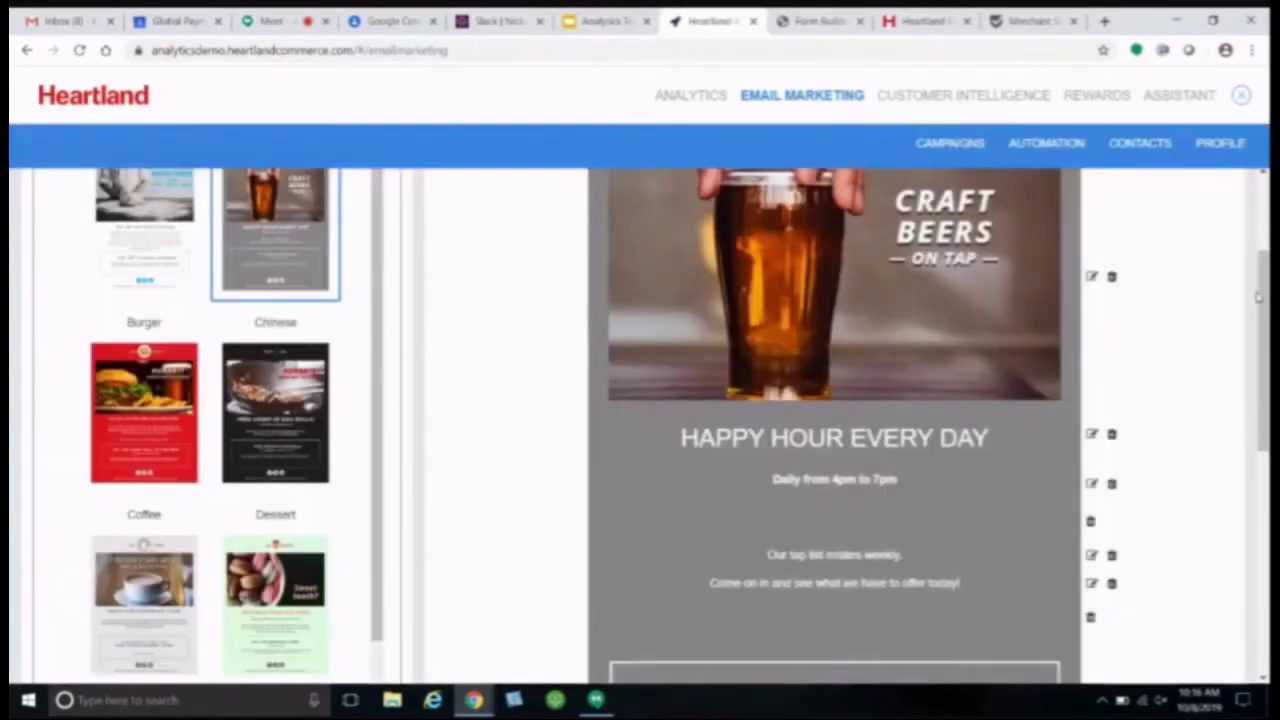
pyautogui.moveTo(1262, 297); pyautogui.dragTo(1262, 368)
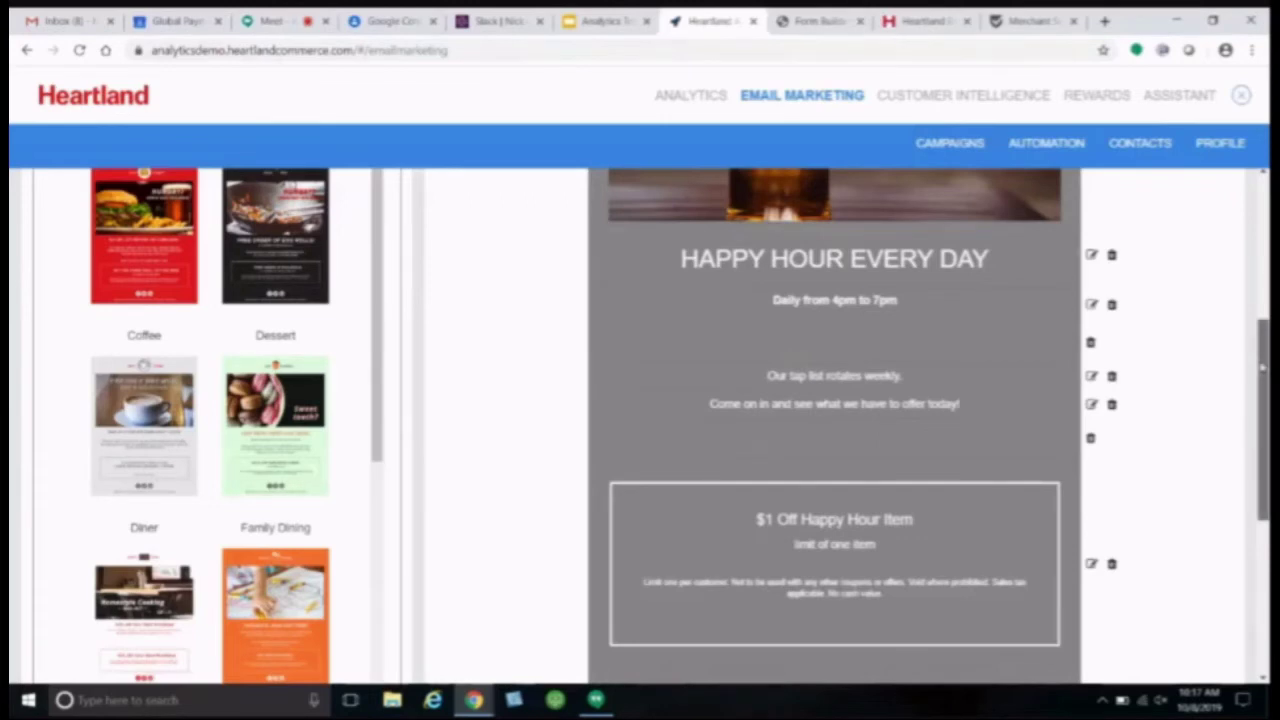
pyautogui.scroll(5, 1262, 368)
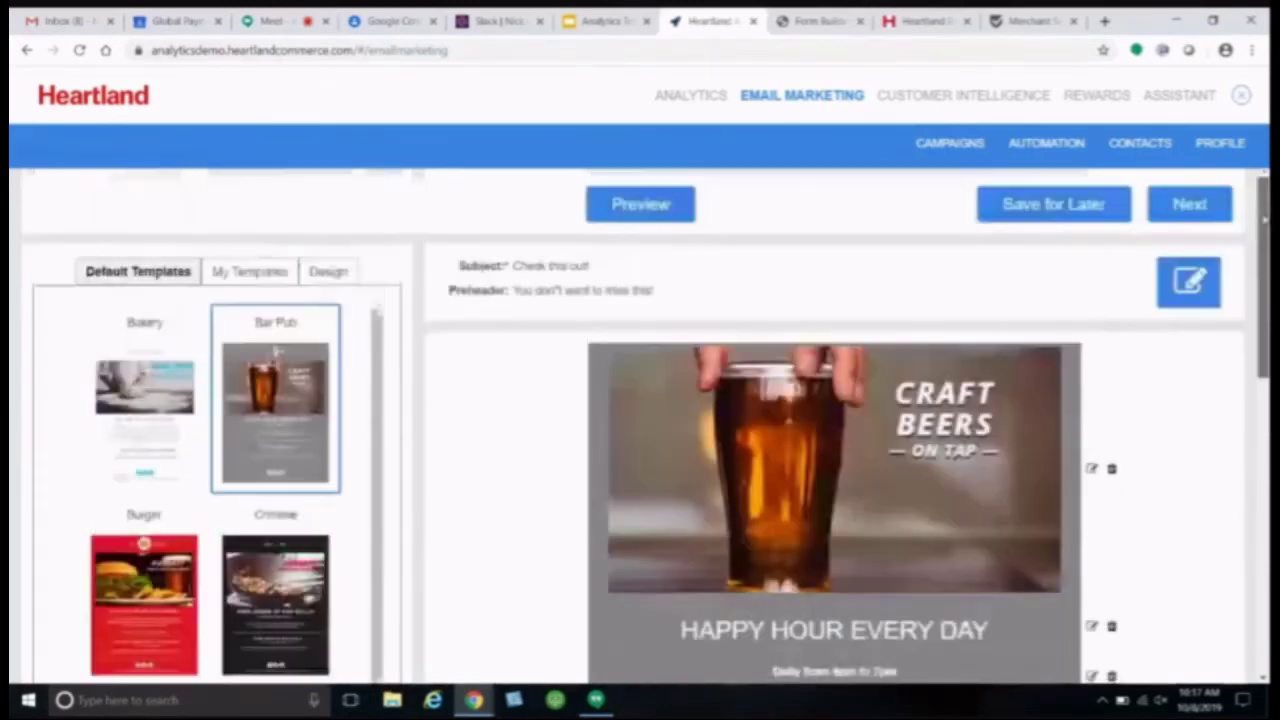
# Step: View the results of the sent campaign "Untitled Campaign 2019/09/25, 11:32 am" from the email campaigns list, and close them
pyautogui.click(922, 146)
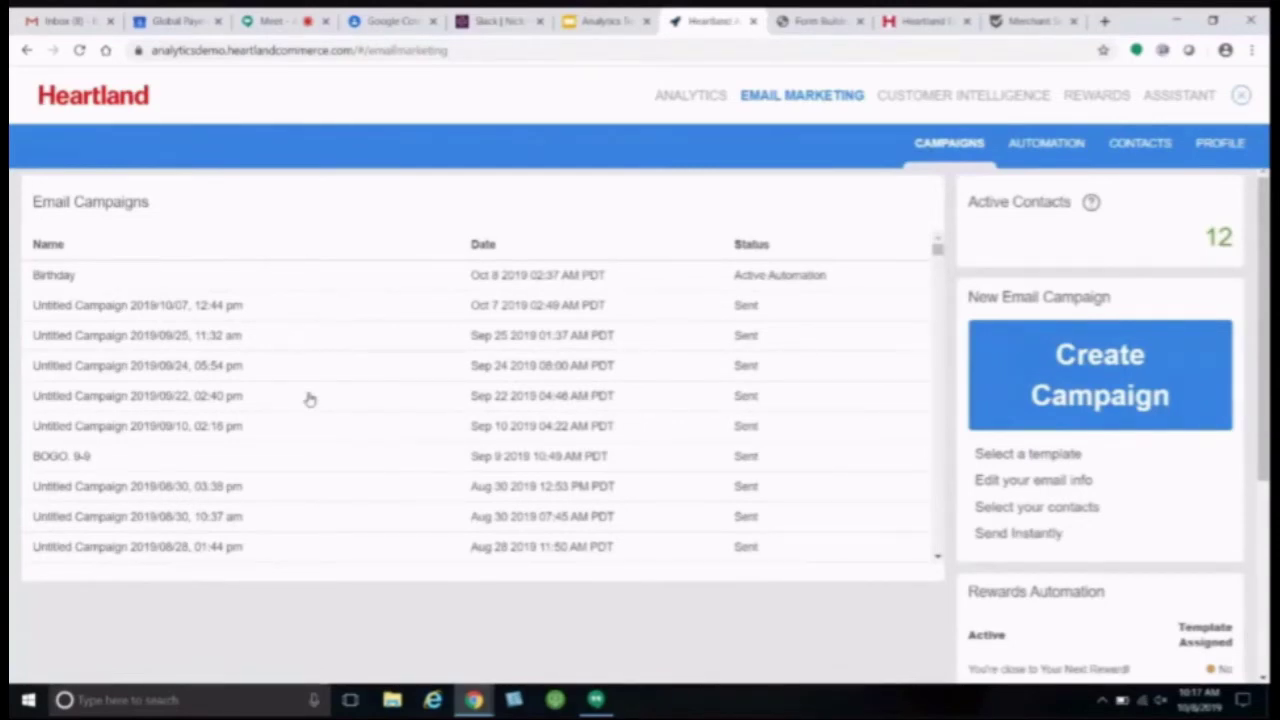
pyautogui.click(293, 335)
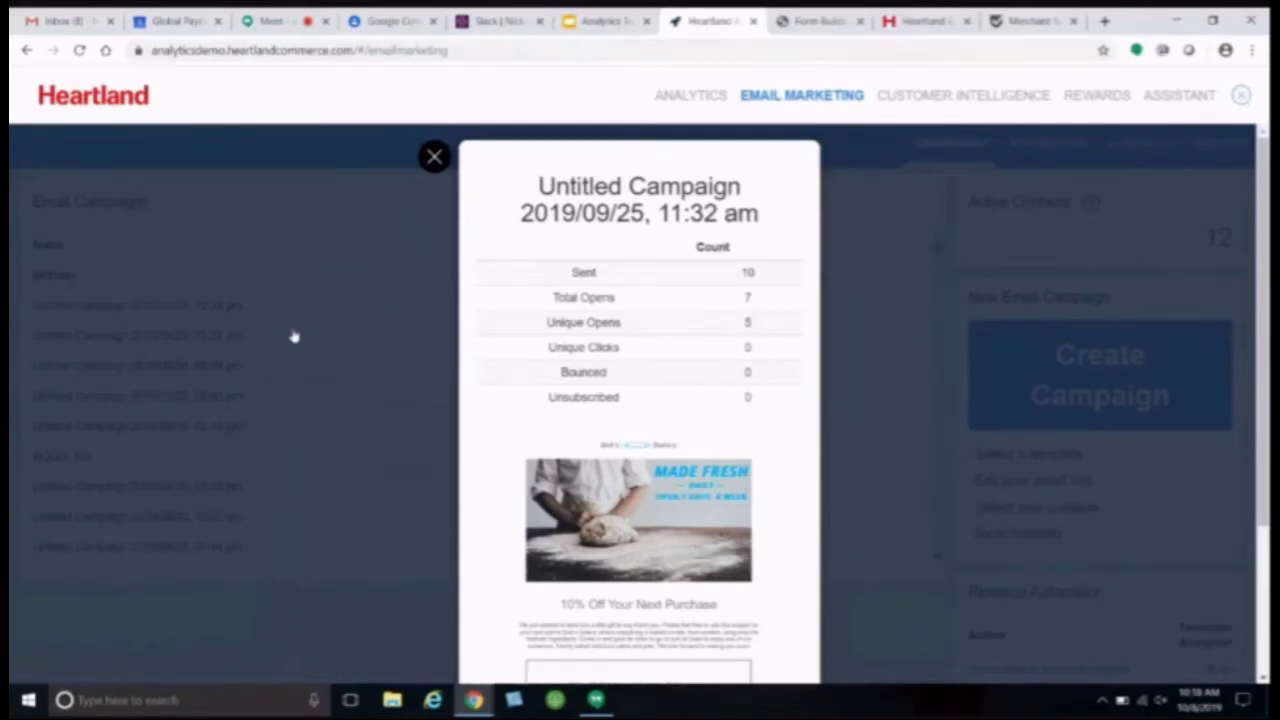
pyautogui.click(433, 158)
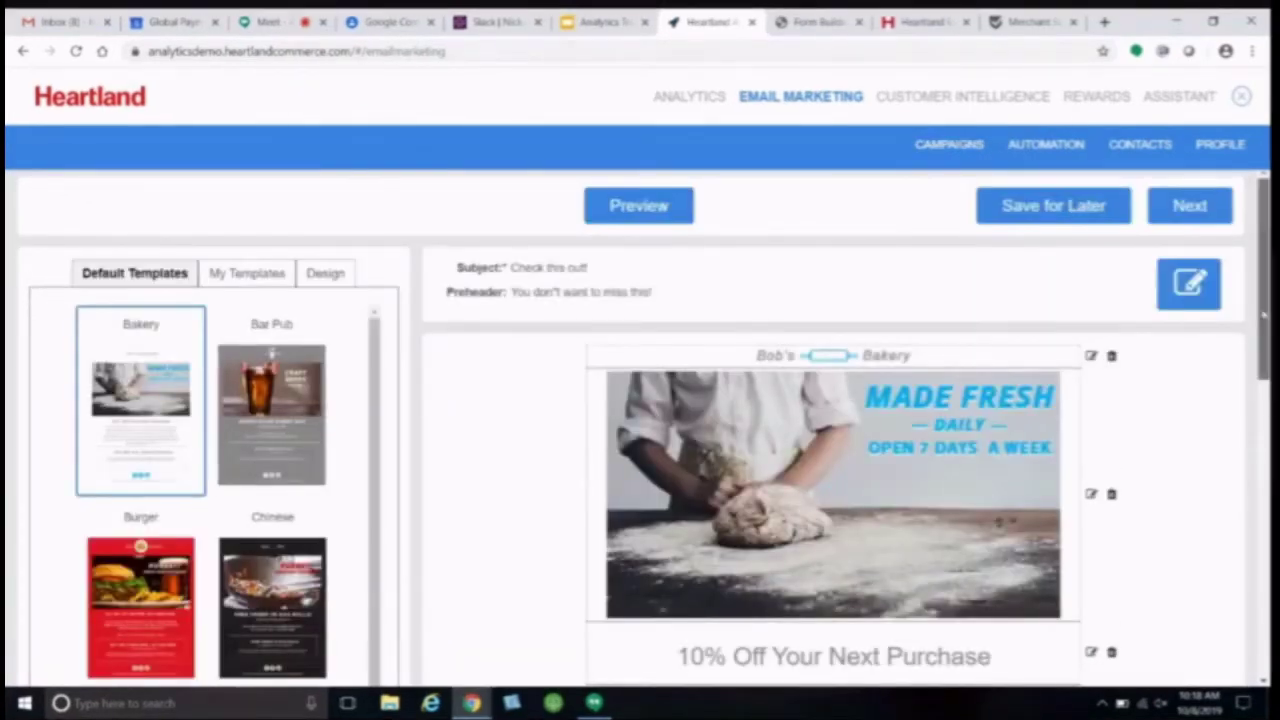
# Step: Review the Bakery template's message text, coupon, social links and footer in the campaign editor
pyautogui.scroll(-1, 640, 430)
pyautogui.scroll(-5, 834, 404)
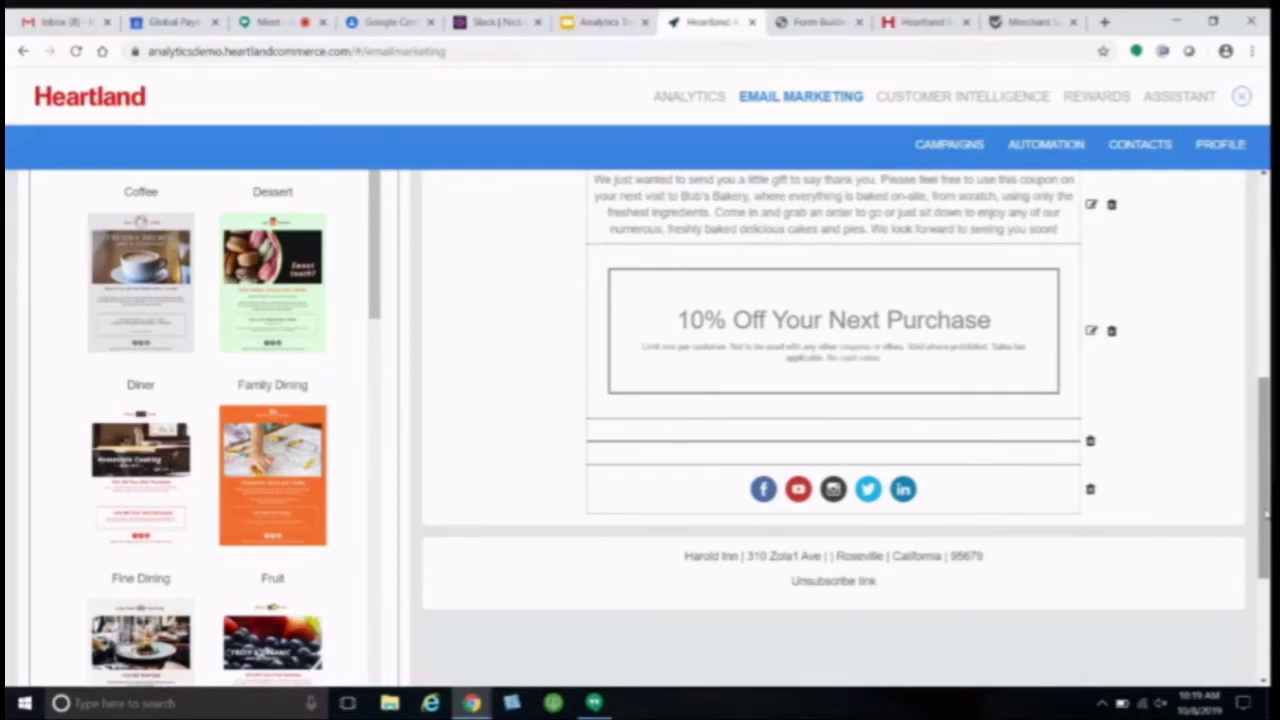
pyautogui.moveTo(1265, 513); pyautogui.dragTo(1262, 462)
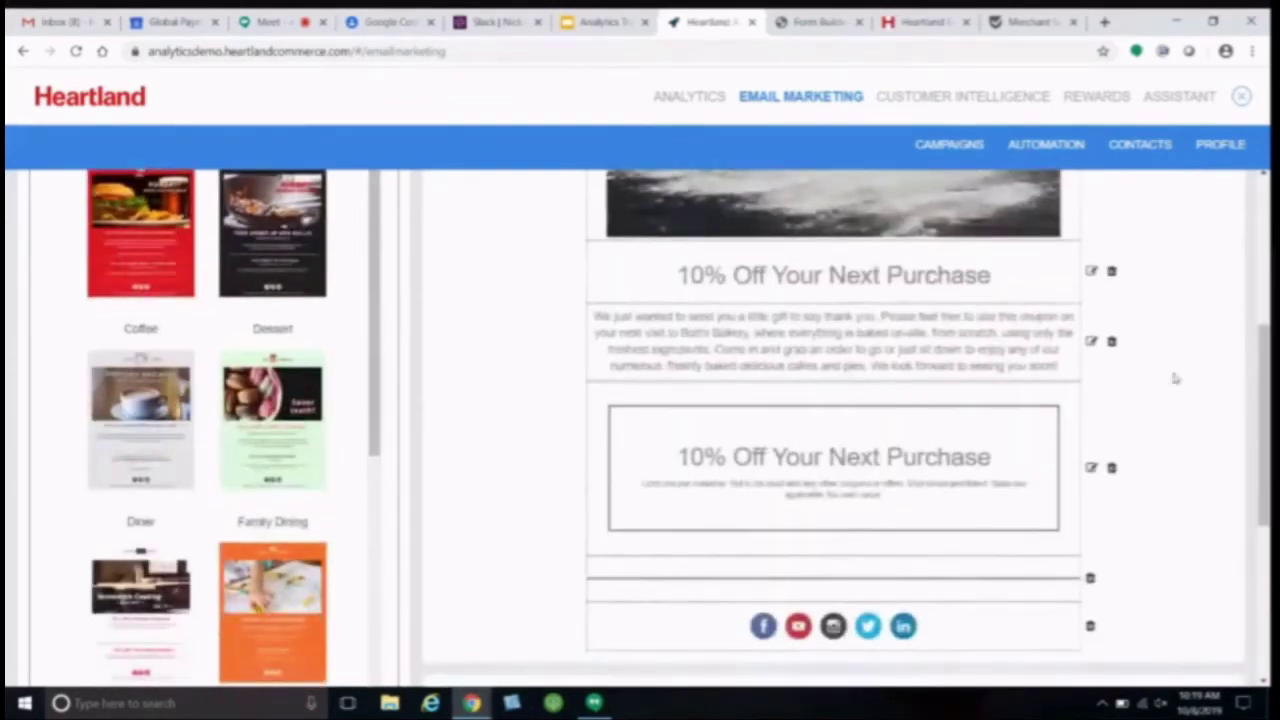
# Step: Open Customer Intelligence and filter it to the Daniel IHOP Diner DEMO location
pyautogui.click(1004, 100)
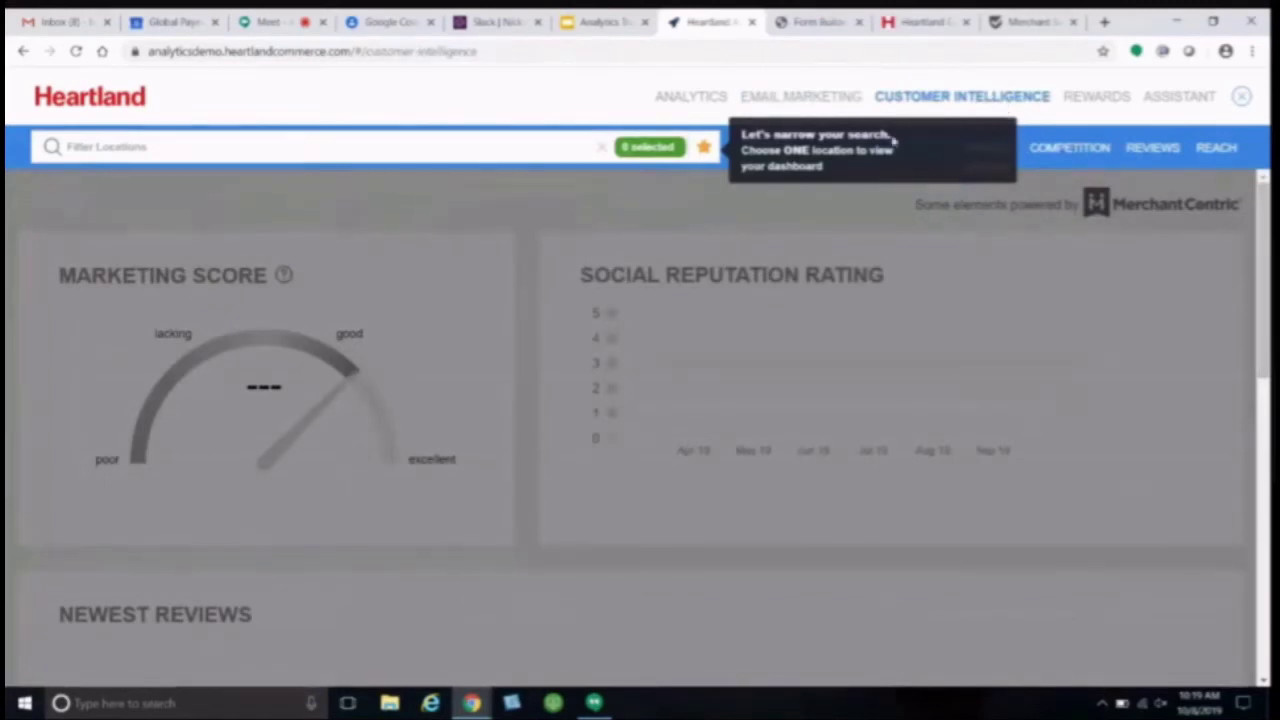
pyautogui.click(645, 163)
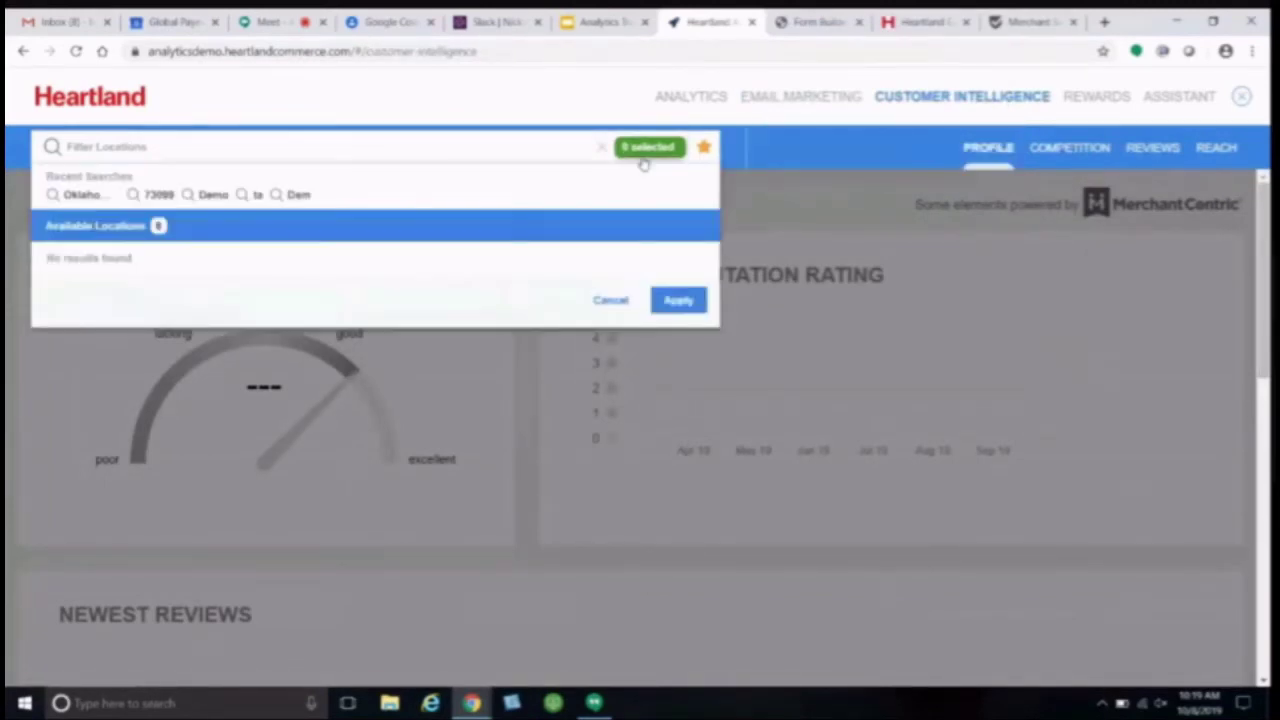
pyautogui.click(52, 276)
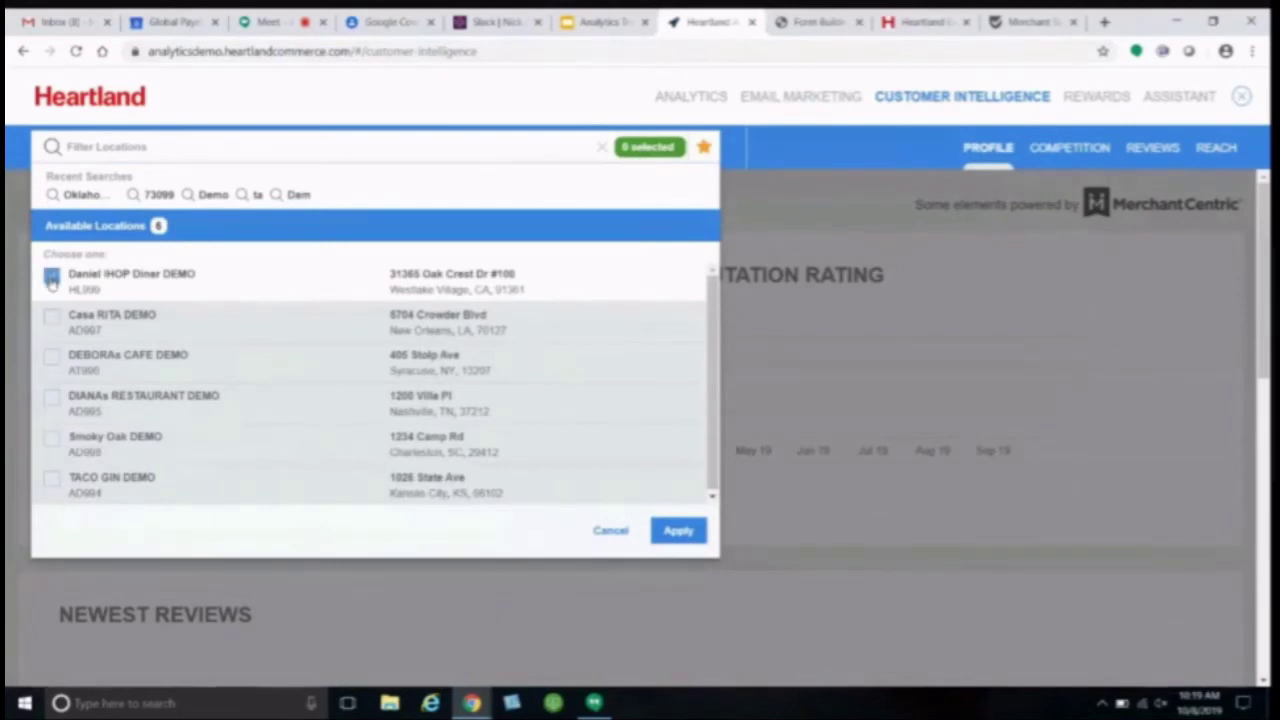
pyautogui.click(677, 531)
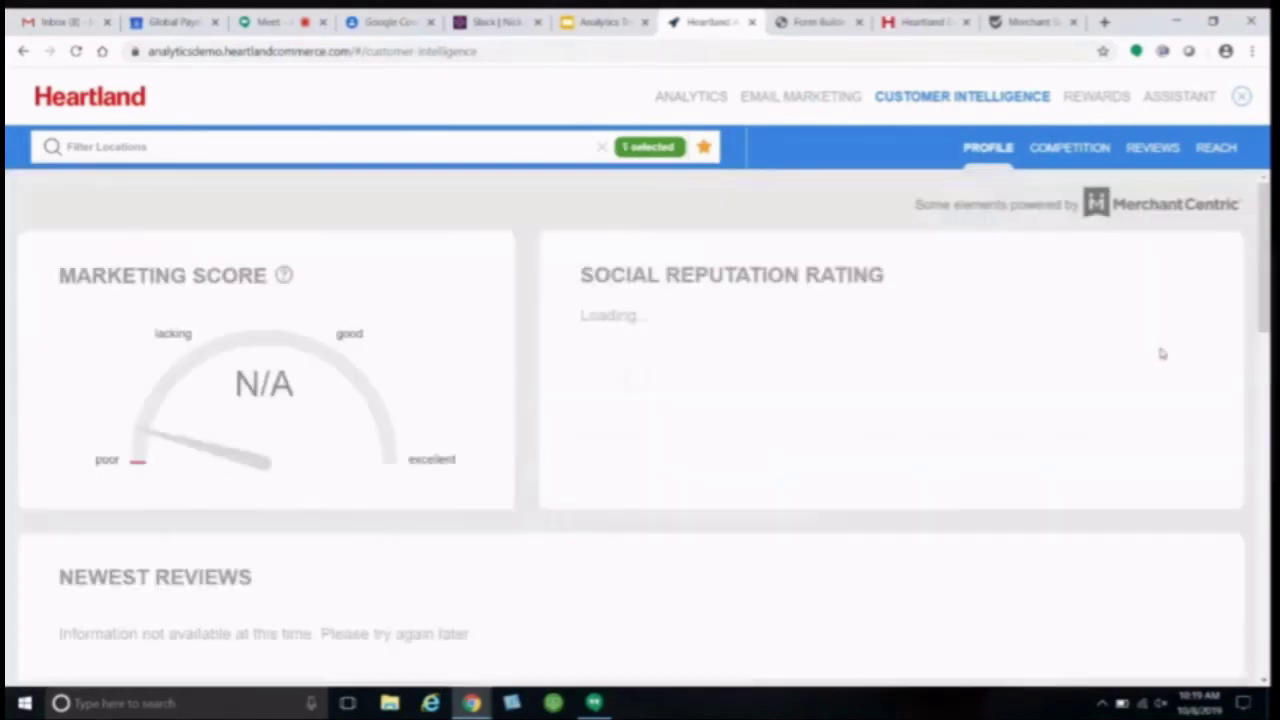
# Step: Examine the location's average rating, review platforms, review snapshot and individual customer reviews
pyautogui.click(1158, 160)
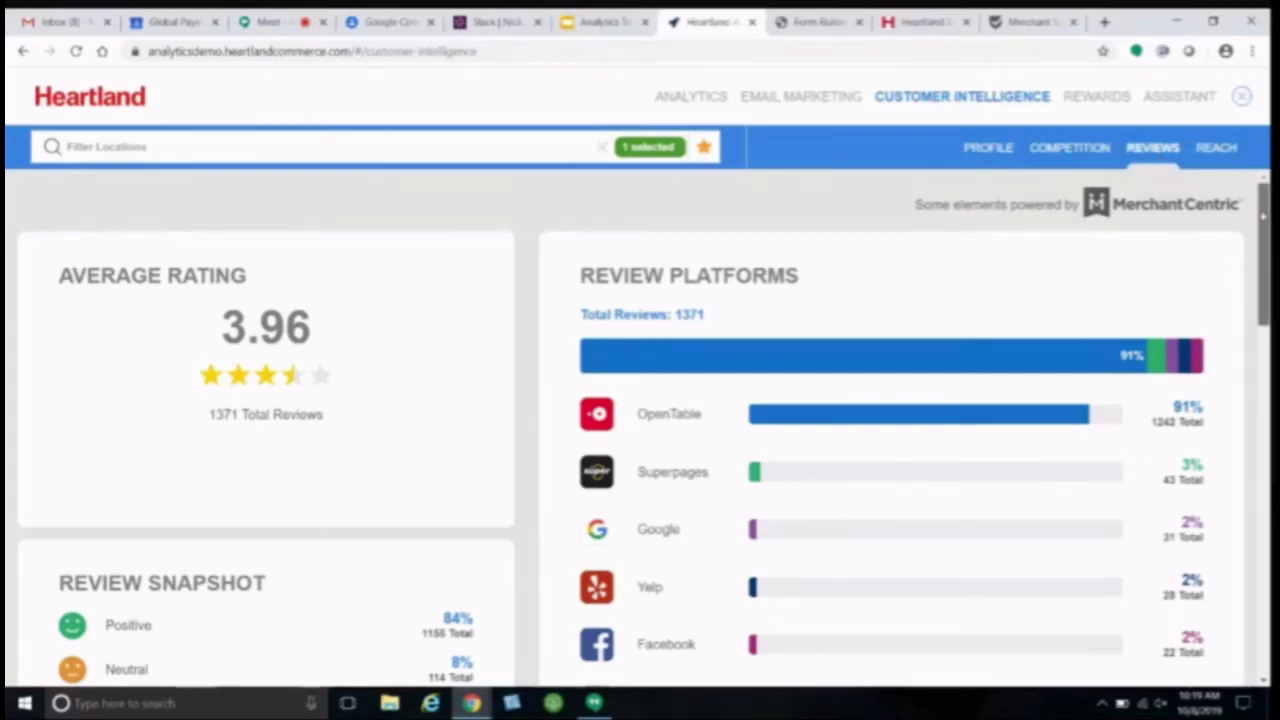
pyautogui.moveTo(1261, 213); pyautogui.dragTo(1262, 265)
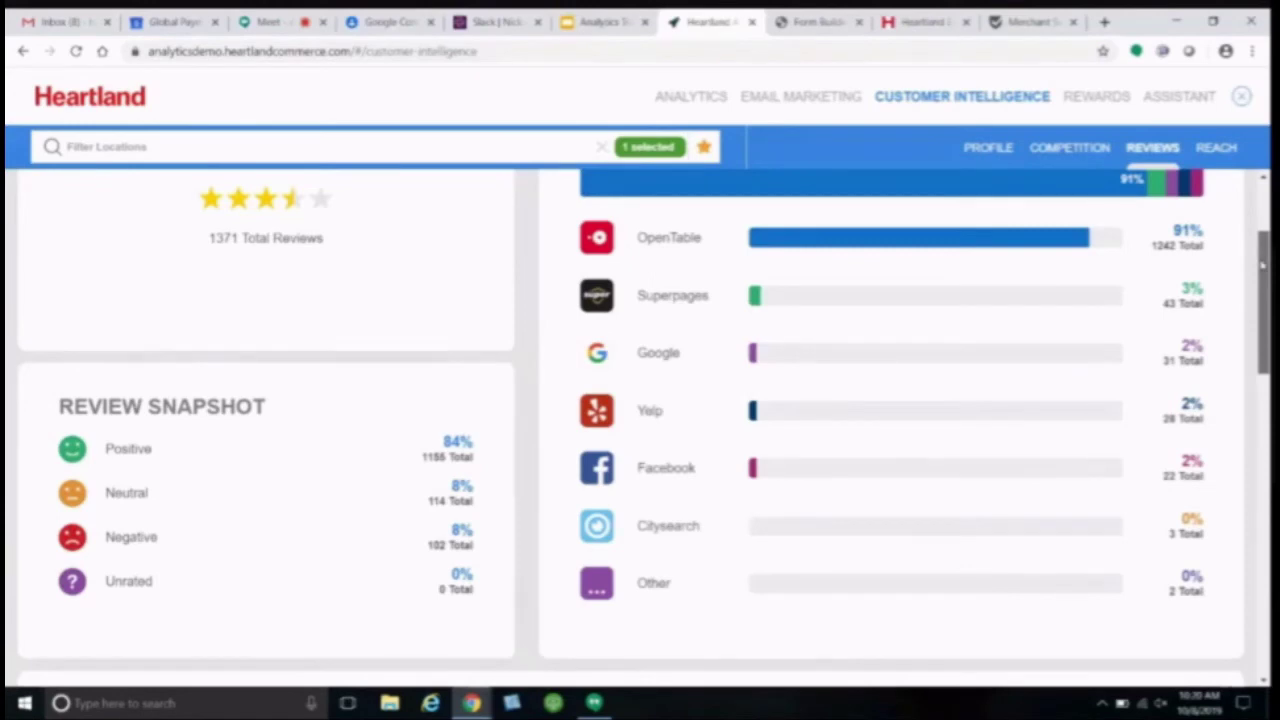
pyautogui.scroll(-5, 645, 430)
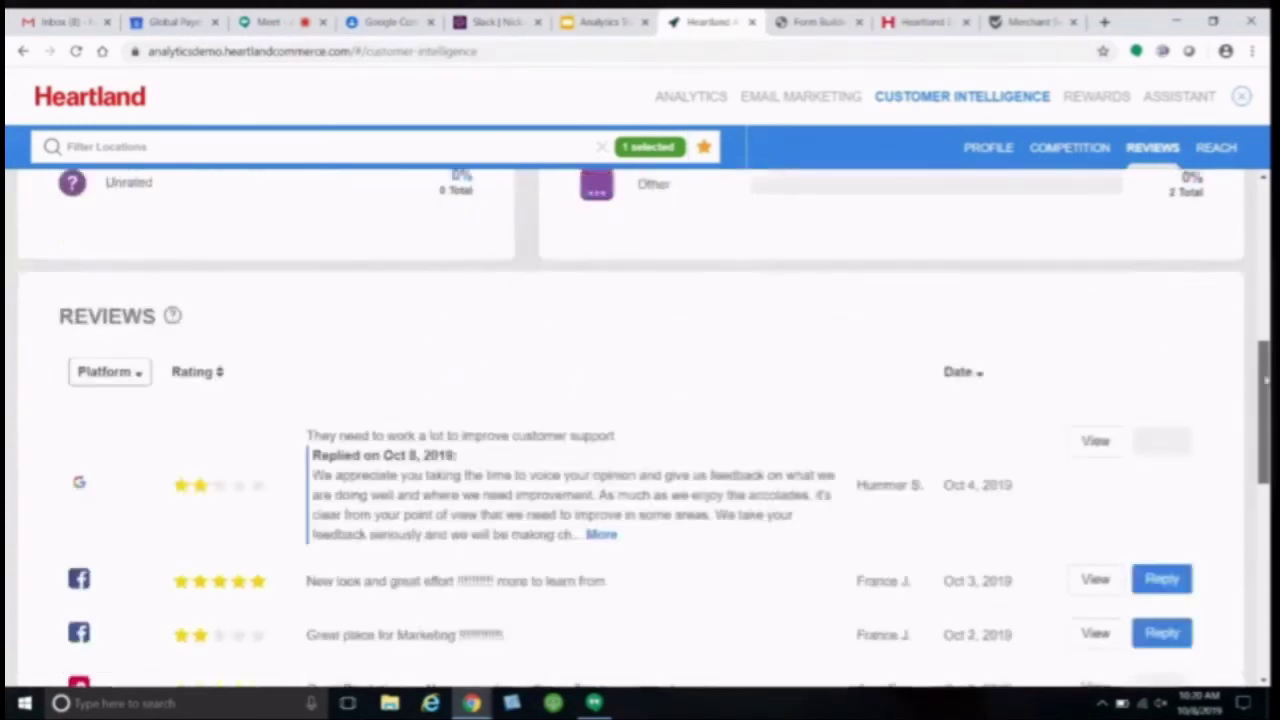
pyautogui.scroll(-1, 622, 316)
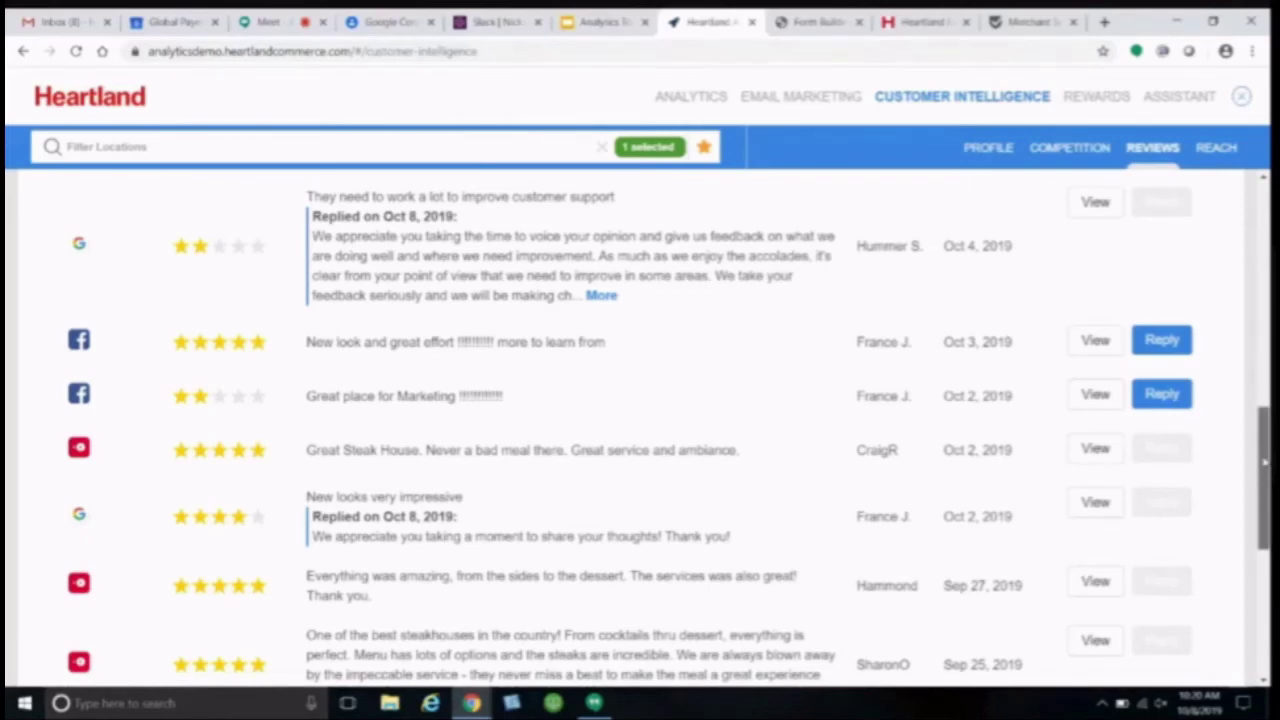
pyautogui.moveTo(1266, 468); pyautogui.dragTo(1266, 250)
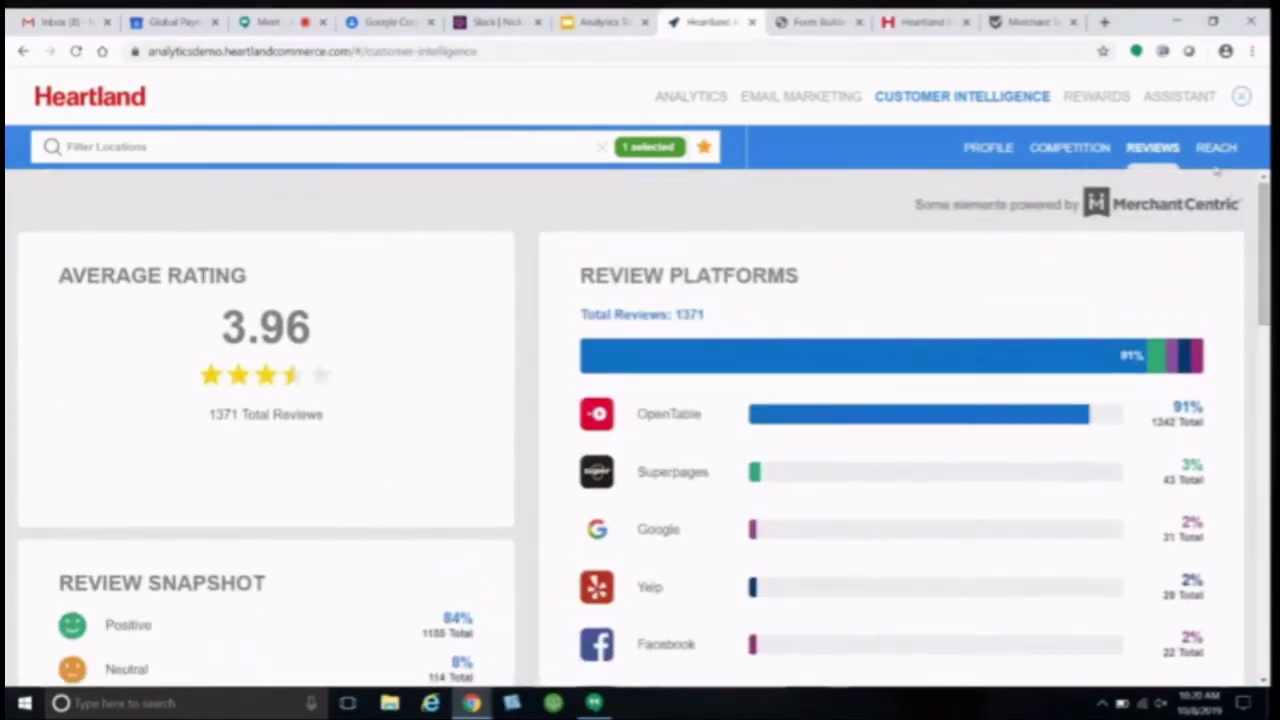
# Step: Open the Reach view of top postal codes by transaction, and snooze the system restart request for 1 hour
pyautogui.click(1212, 148)
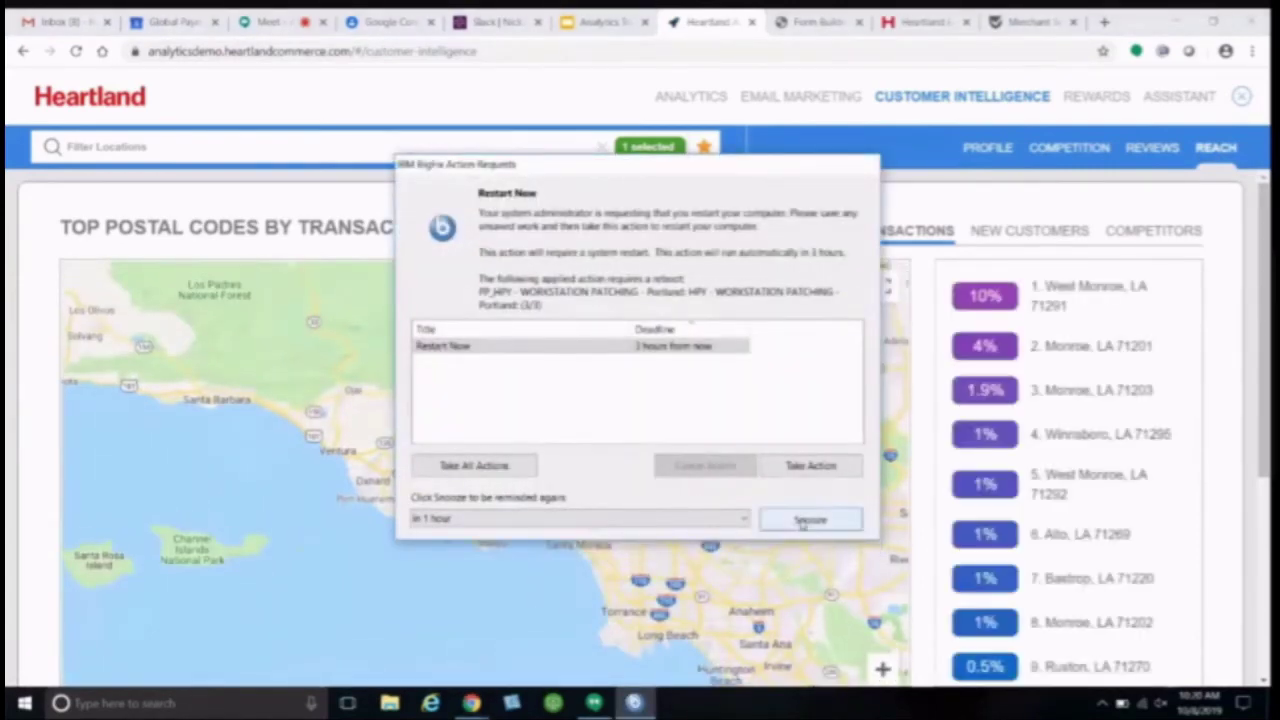
pyautogui.click(800, 519)
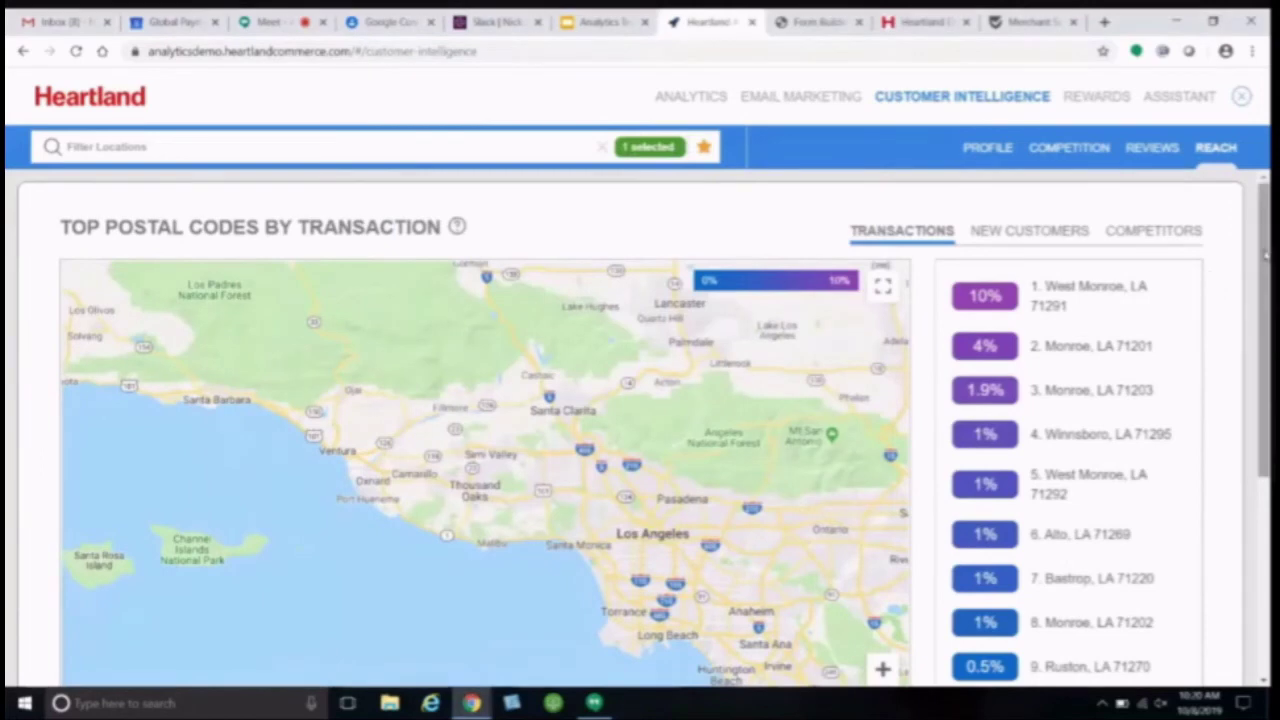
# Step: Examine the map and ranking of top postal codes by transactions, and show the new customers breakdown
pyautogui.scroll(-1, 1266, 256)
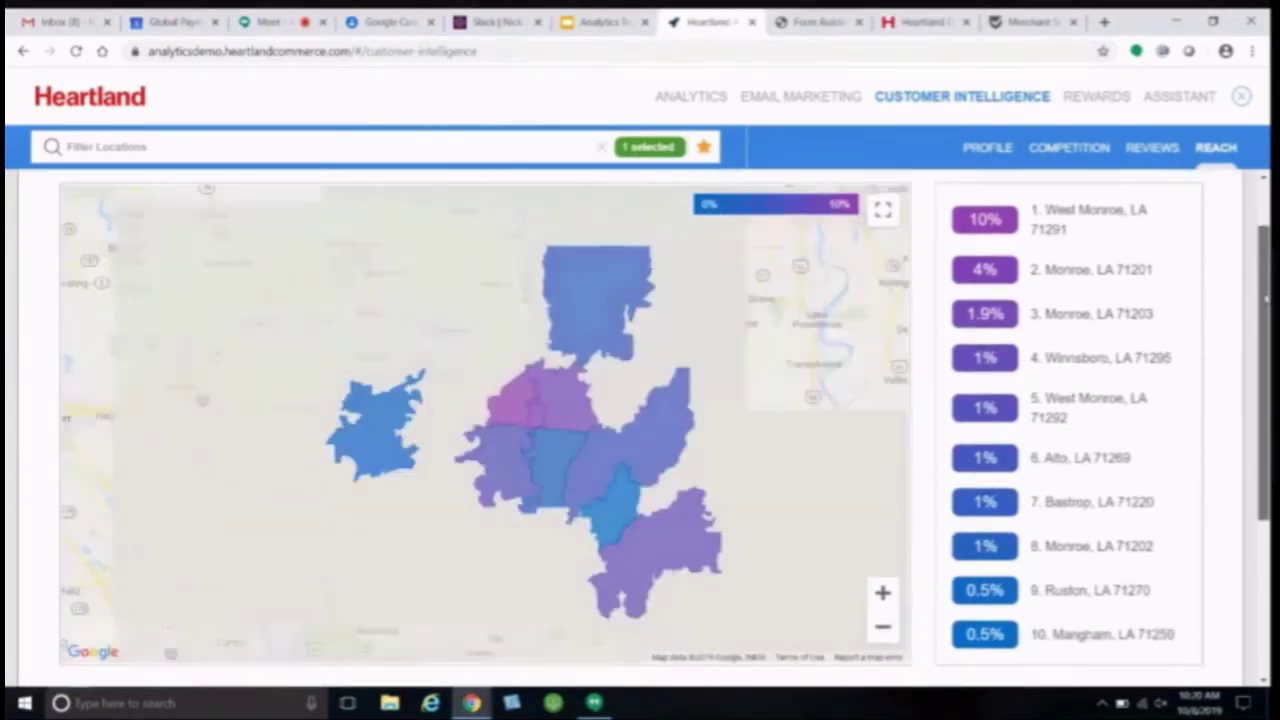
pyautogui.scroll(1, 1266, 256)
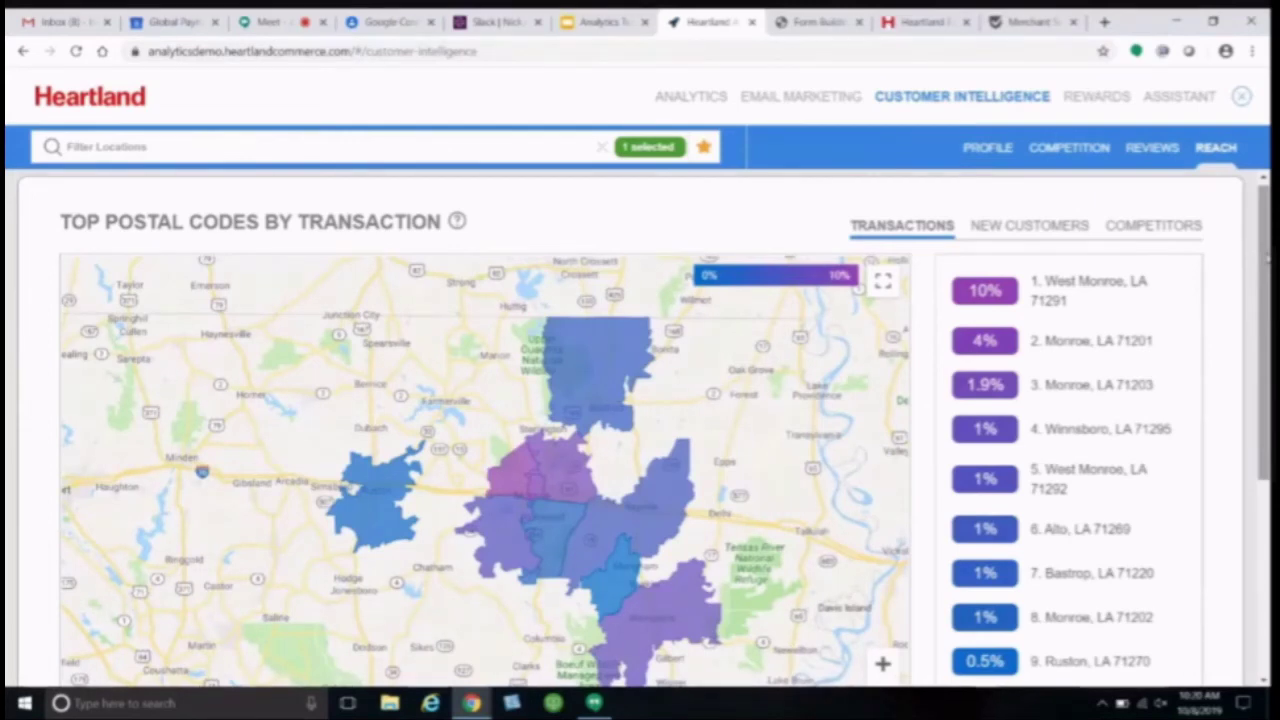
pyautogui.scroll(-2, 640, 430)
pyautogui.scroll(-1, 676, 265)
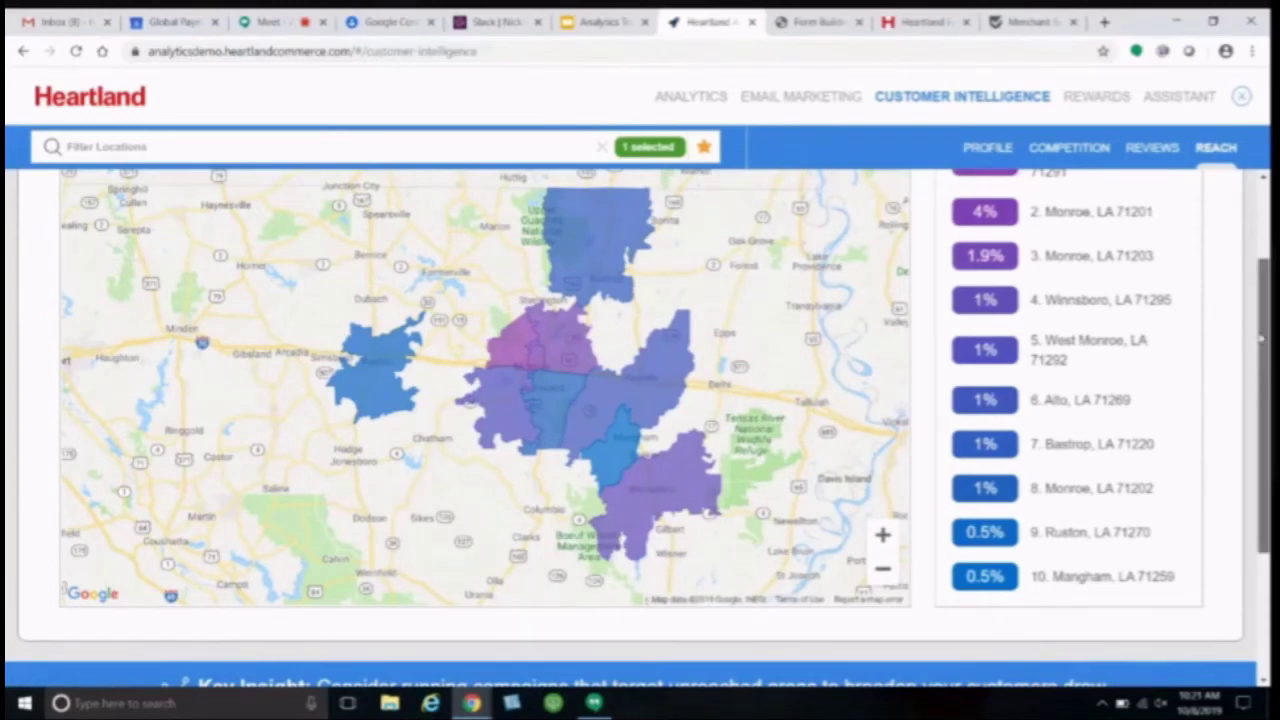
pyautogui.moveTo(1262, 340); pyautogui.dragTo(1265, 296)
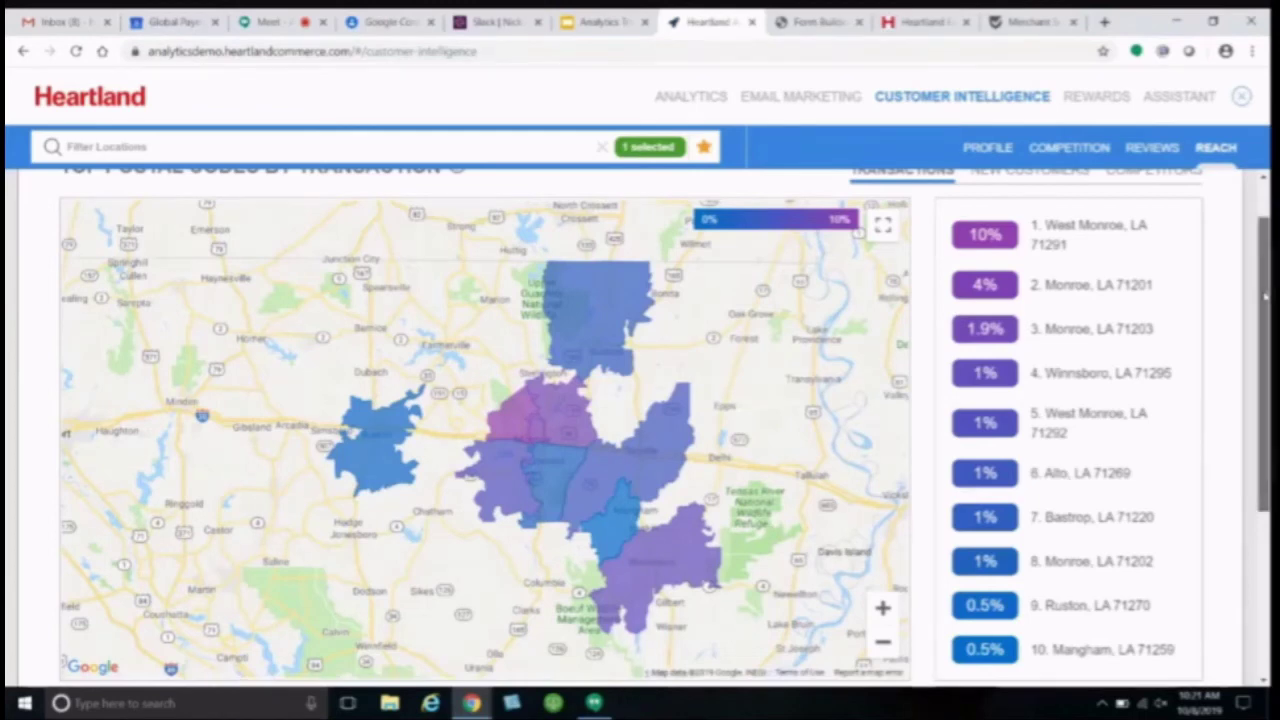
pyautogui.moveTo(1265, 296); pyautogui.dragTo(1265, 372)
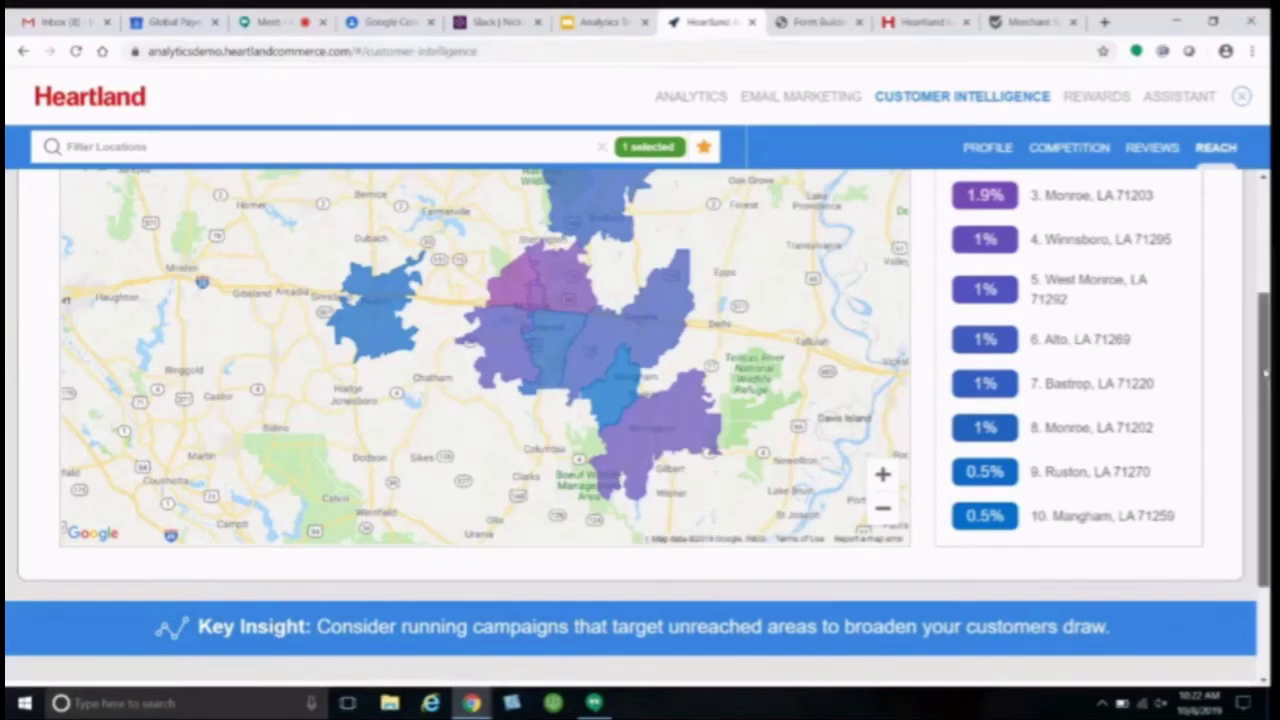
pyautogui.moveTo(1265, 372); pyautogui.dragTo(1265, 255)
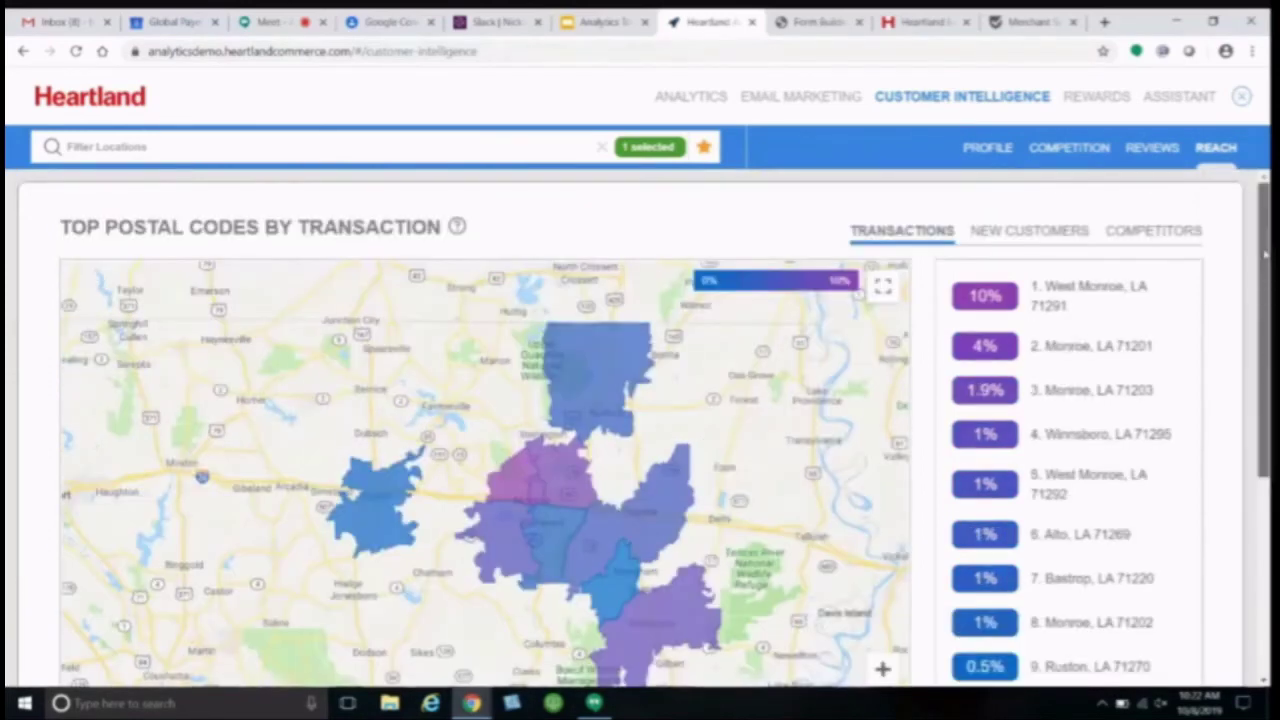
pyautogui.click(1011, 240)
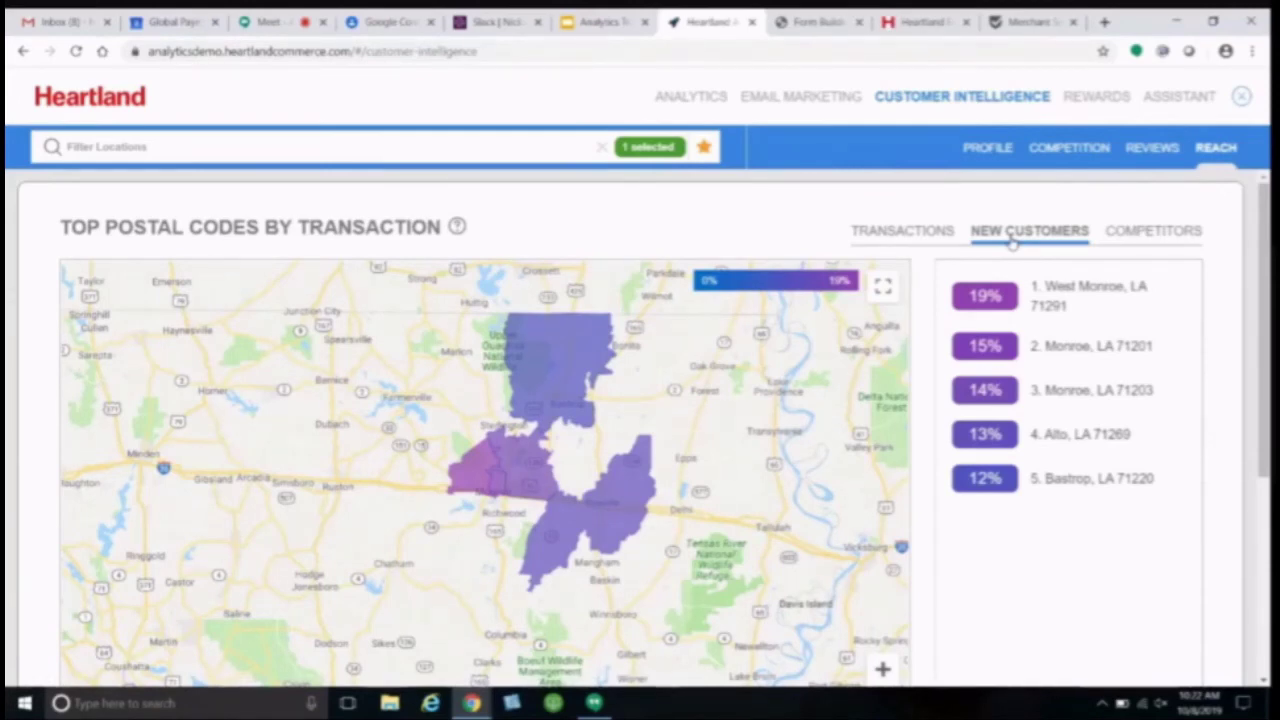
# Step: Open the Competition view and compare the location's marketing score, average rating and review sentiment with its three competitors
pyautogui.click(1080, 152)
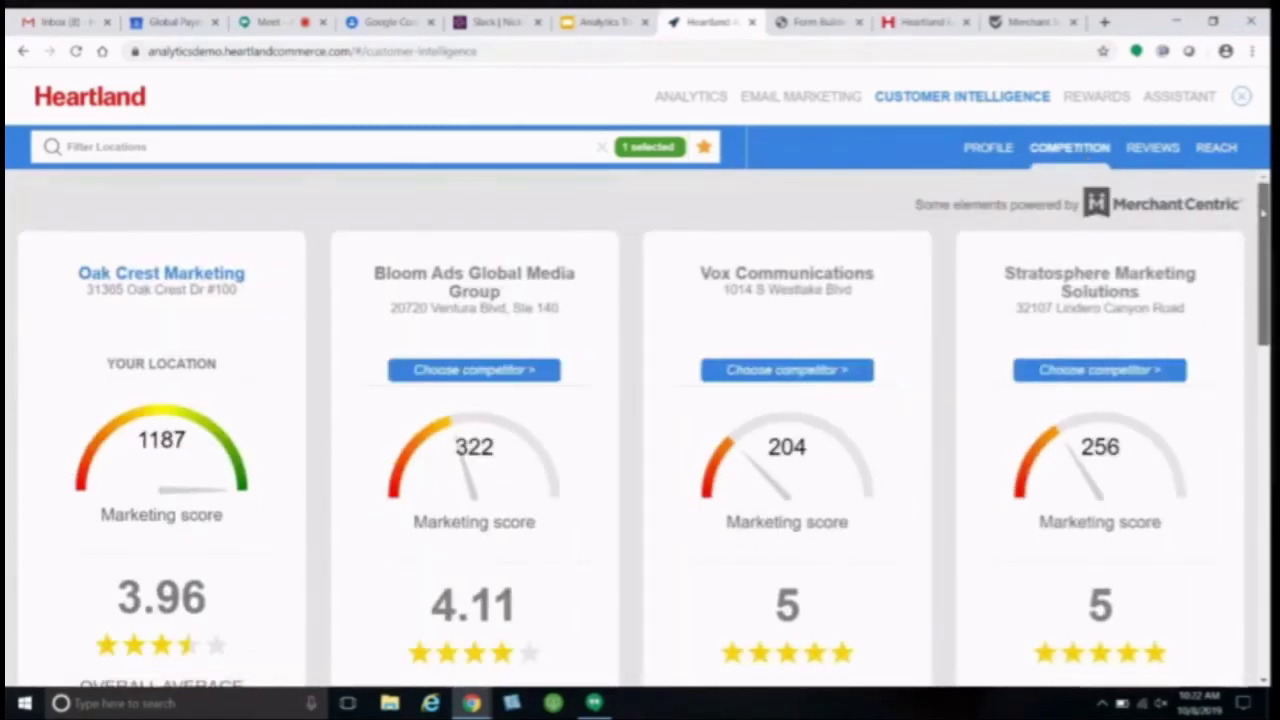
pyautogui.scroll(-2, 640, 430)
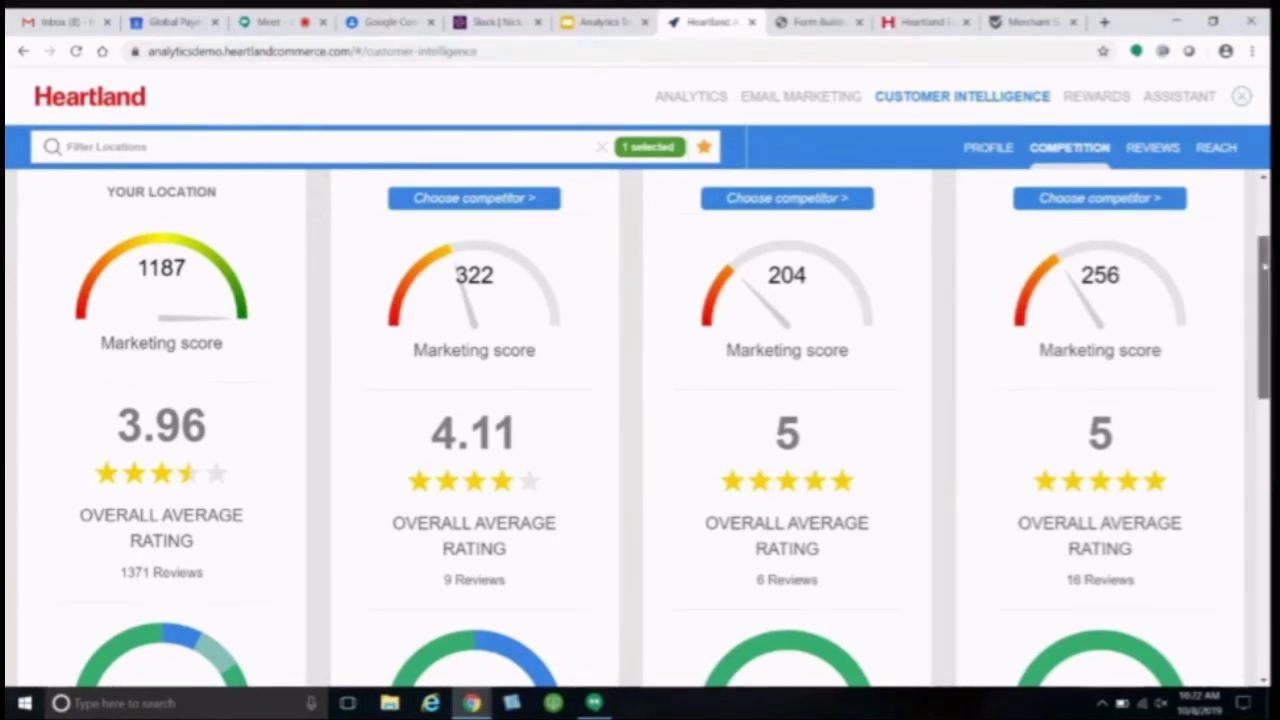
pyautogui.moveTo(1264, 266); pyautogui.dragTo(1265, 396)
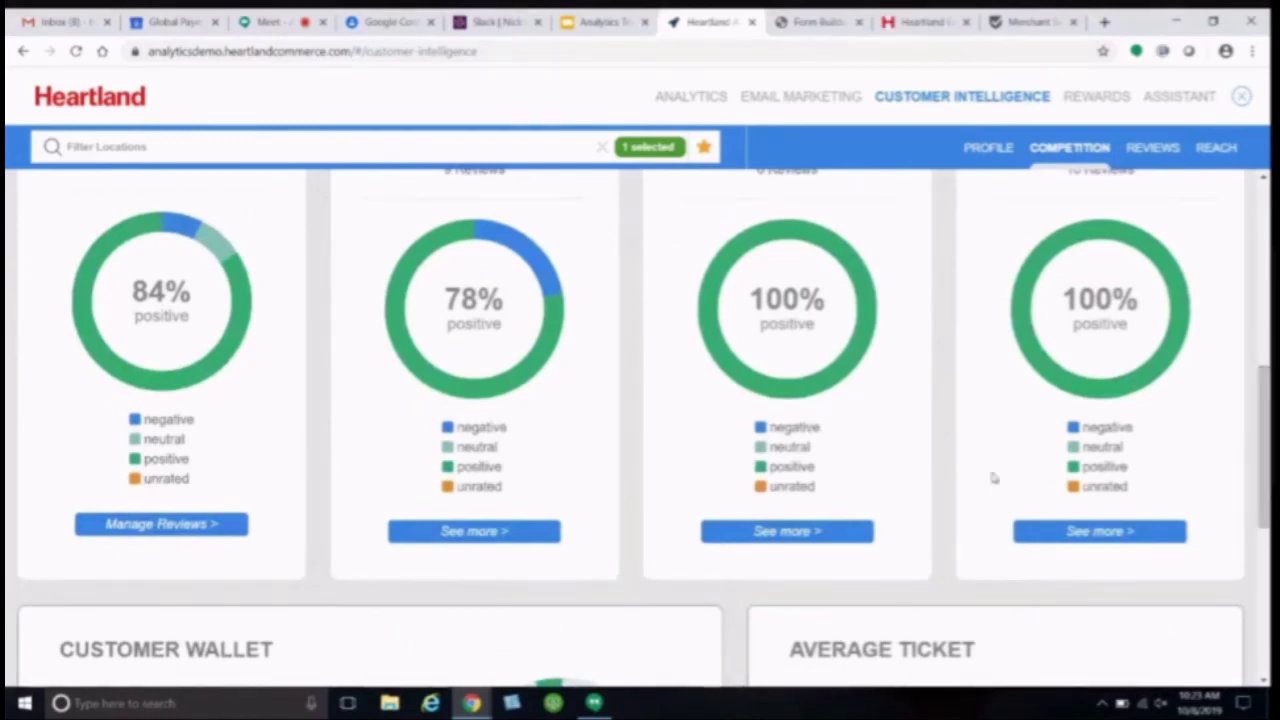
pyautogui.scroll(5, 640, 420)
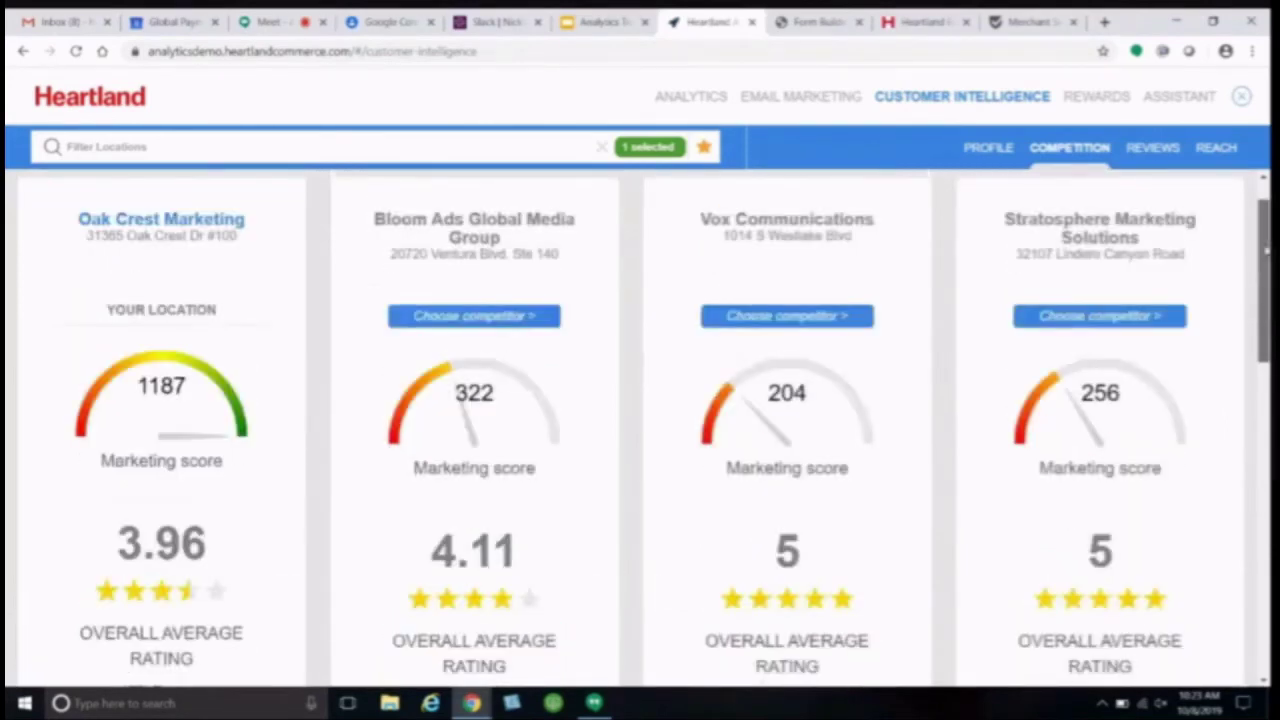
pyautogui.scroll(1, 453, 375)
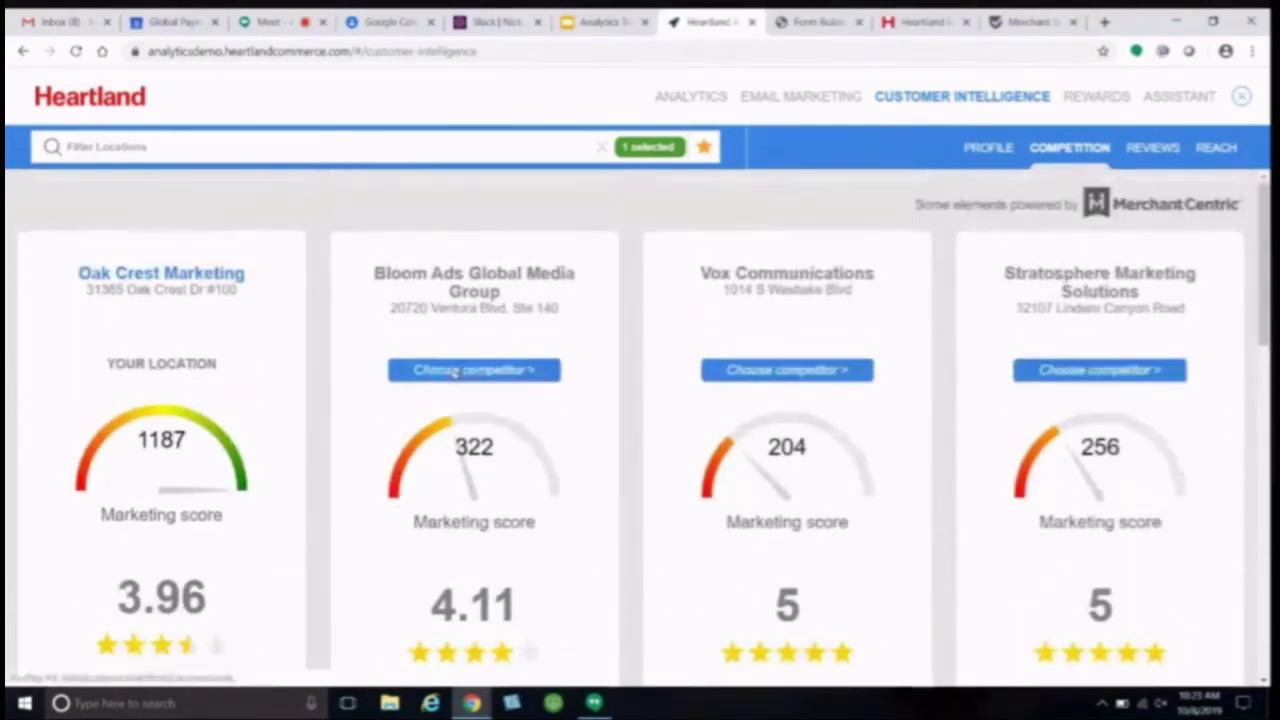
# Step: Open the competitor selection from the Bloom Ads Global Media Group card, show its search mode, and leave the dialog
pyautogui.click(453, 375)
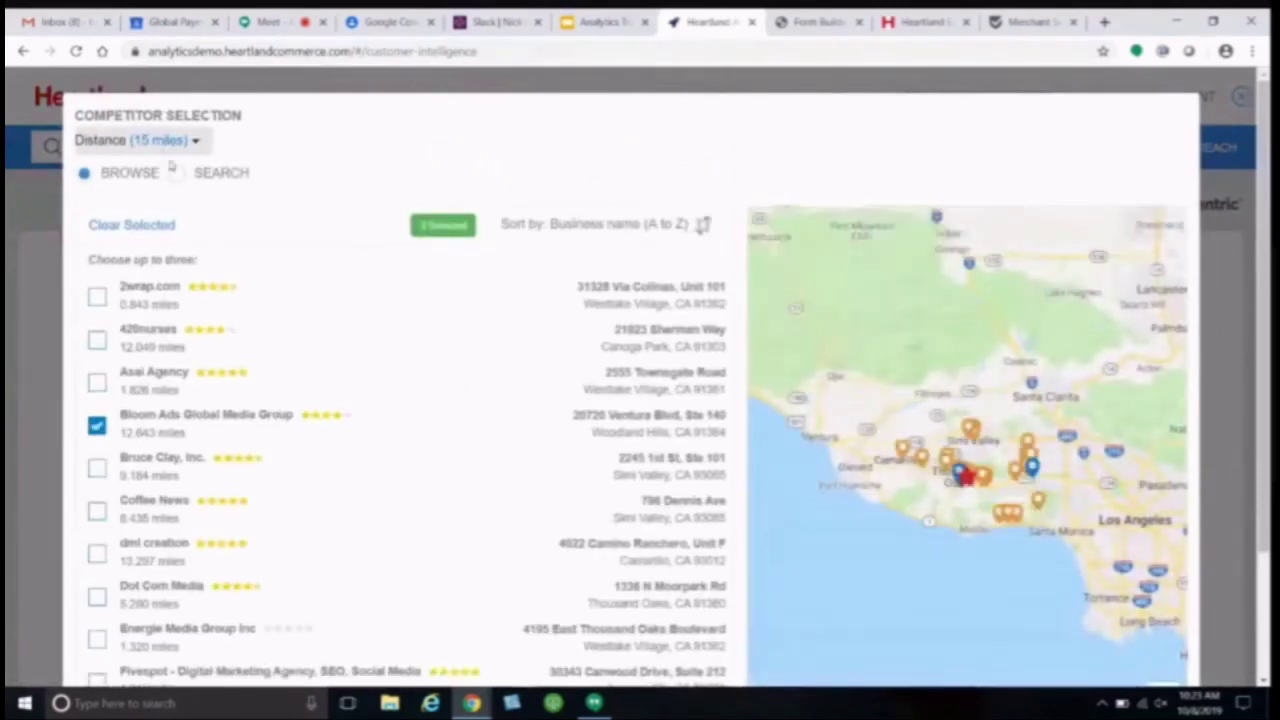
pyautogui.click(179, 176)
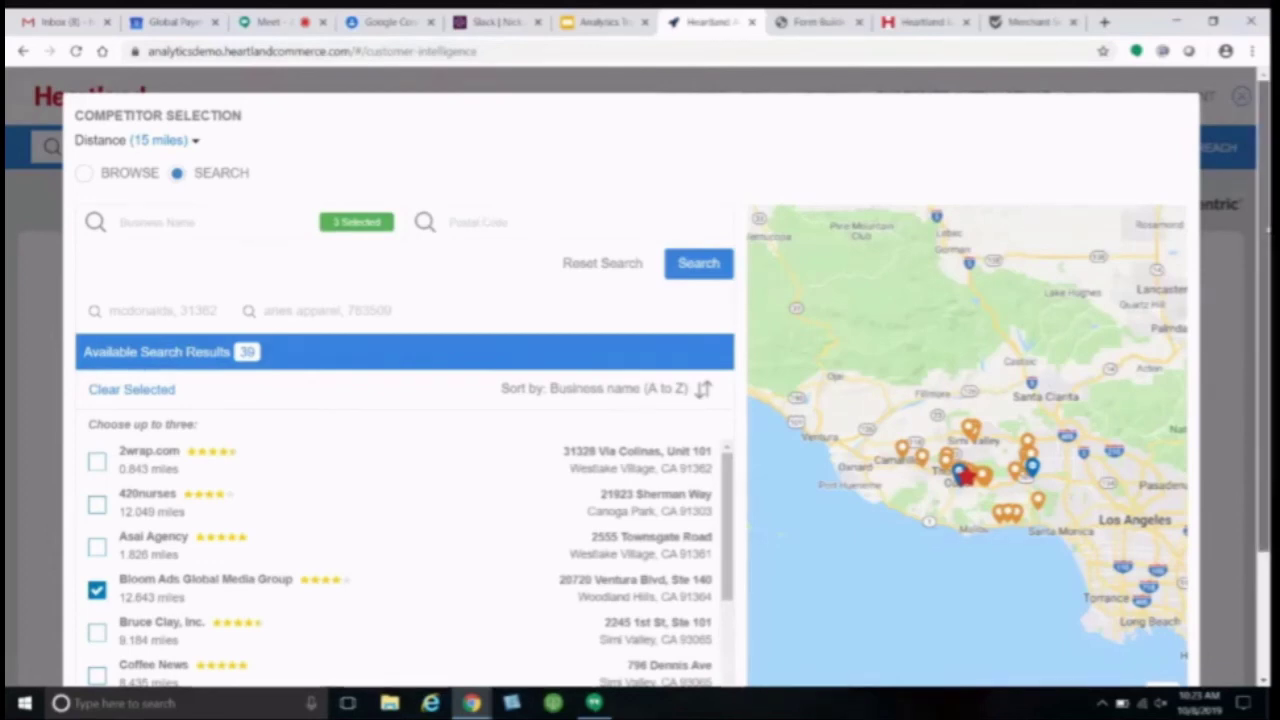
pyautogui.scroll(-3, 1100, 655)
pyautogui.click(1092, 640)
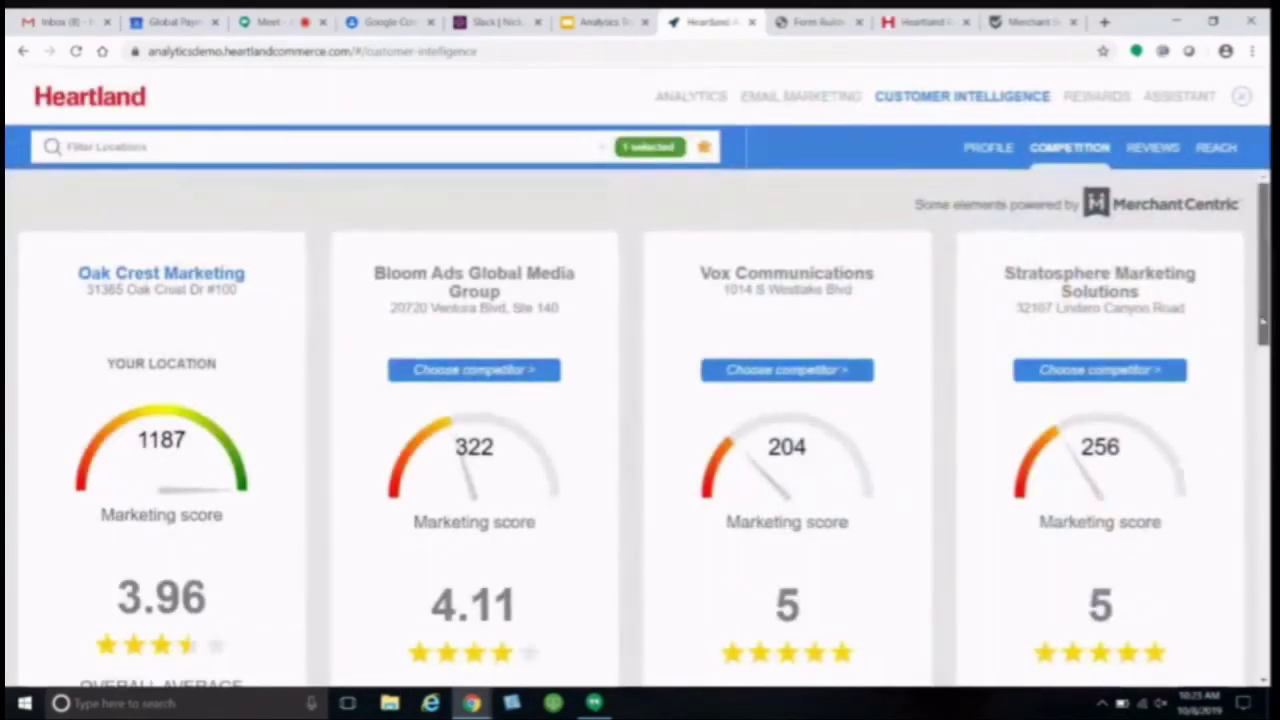
# Step: Read the reviews of competitor Vox Communications, close them, and view the Customer Wallet and Average Ticket comparisons
pyautogui.scroll(-1, 931, 385)
pyautogui.scroll(1, 931, 385)
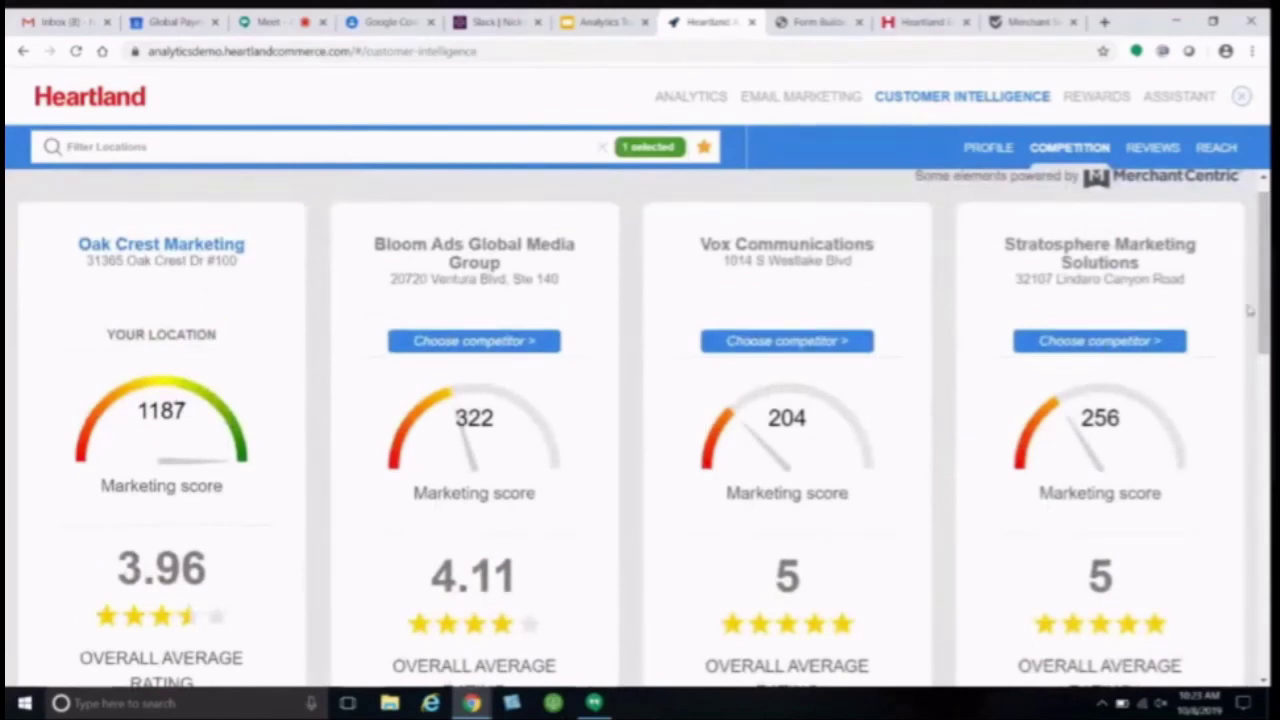
pyautogui.moveTo(1262, 312); pyautogui.dragTo(1263, 532)
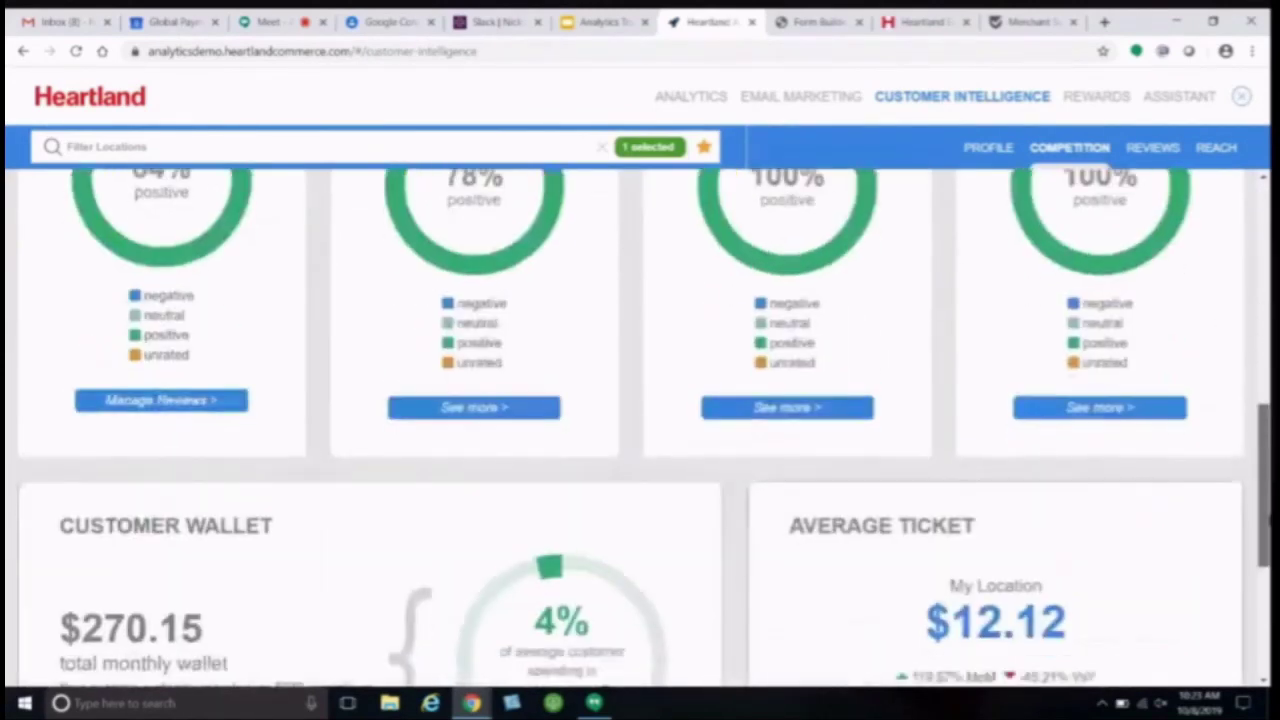
pyautogui.click(789, 410)
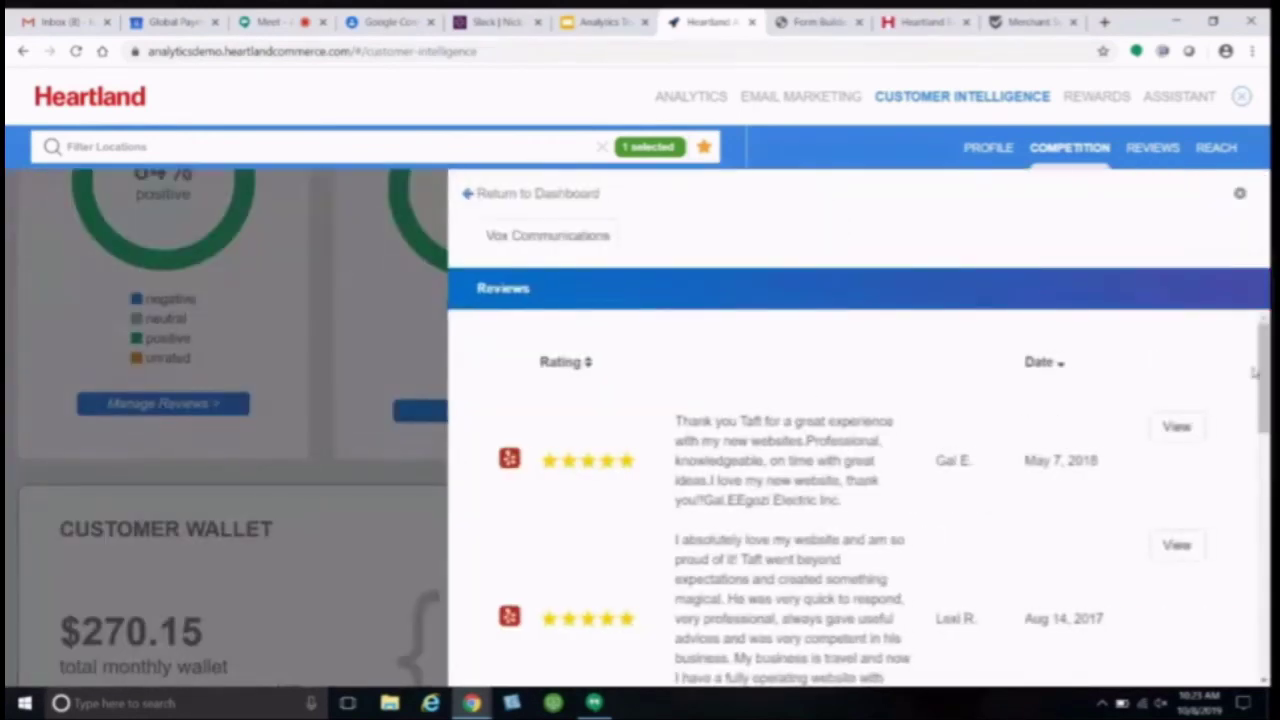
pyautogui.moveTo(1263, 370)
pyautogui.mouseDown()
pyautogui.moveTo(1263, 408)
pyautogui.moveTo(1263, 378)
pyautogui.mouseUp()
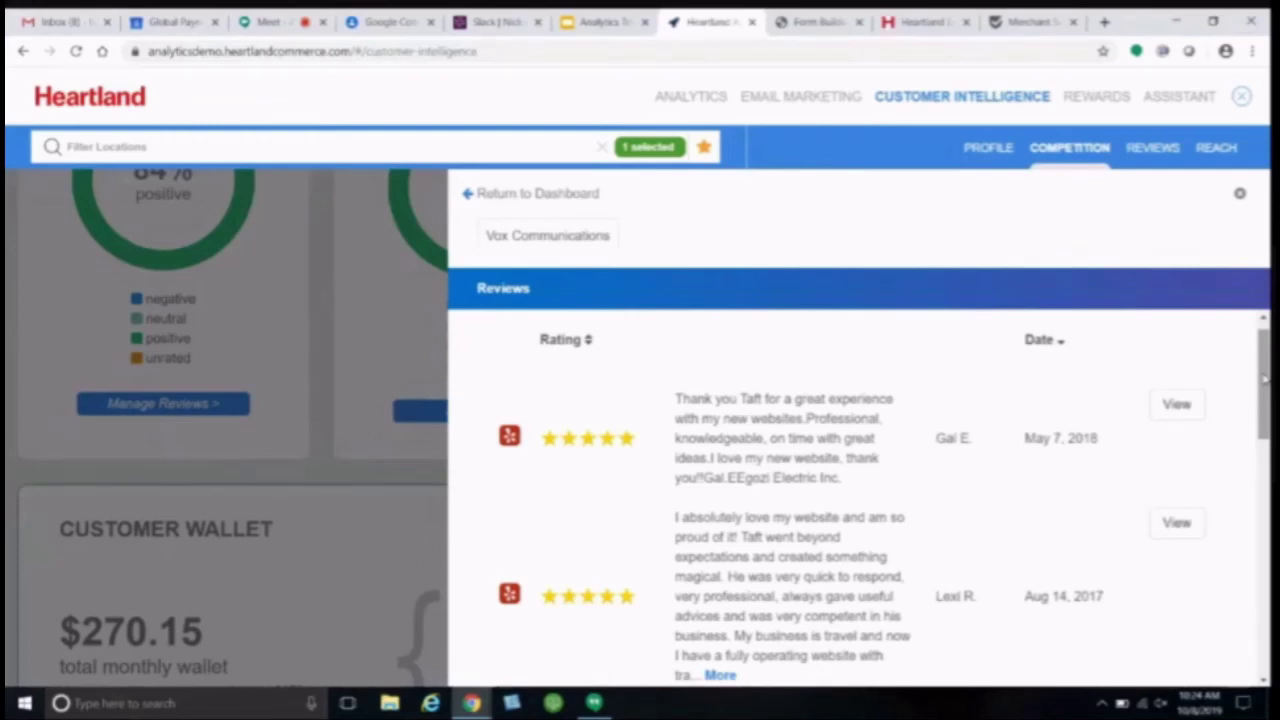
pyautogui.click(1240, 196)
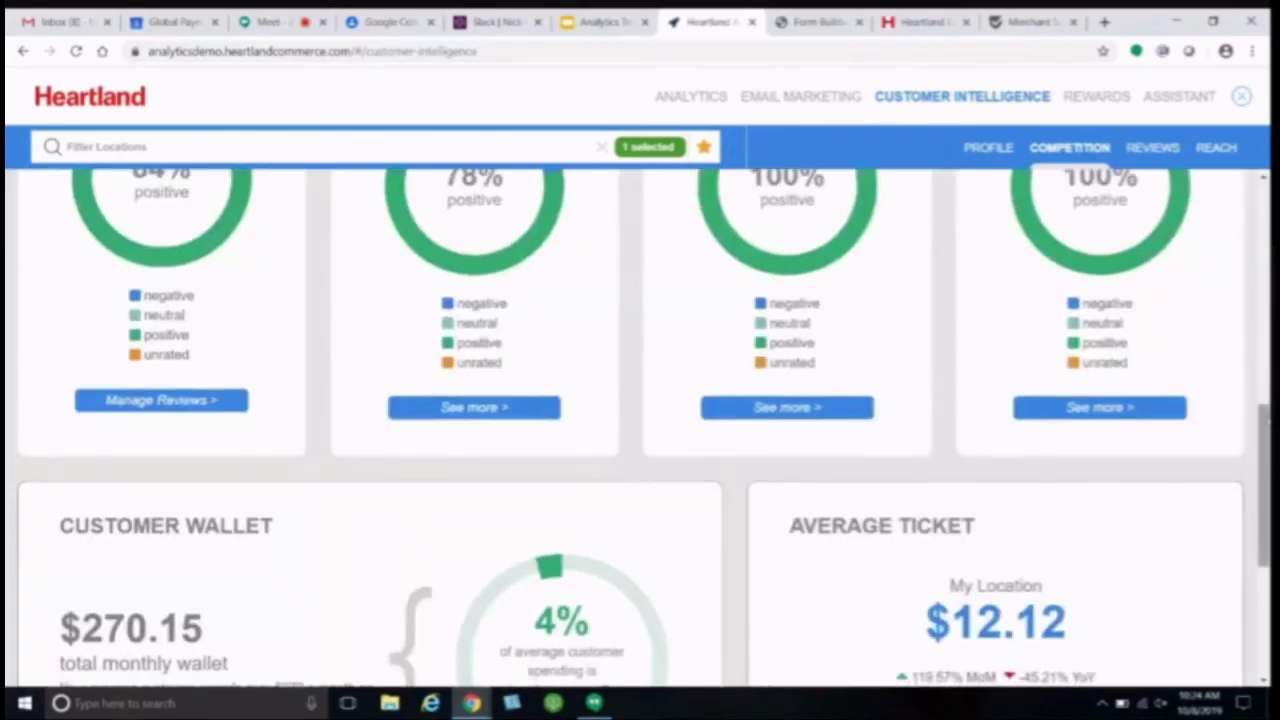
pyautogui.scroll(-3, 1264, 480)
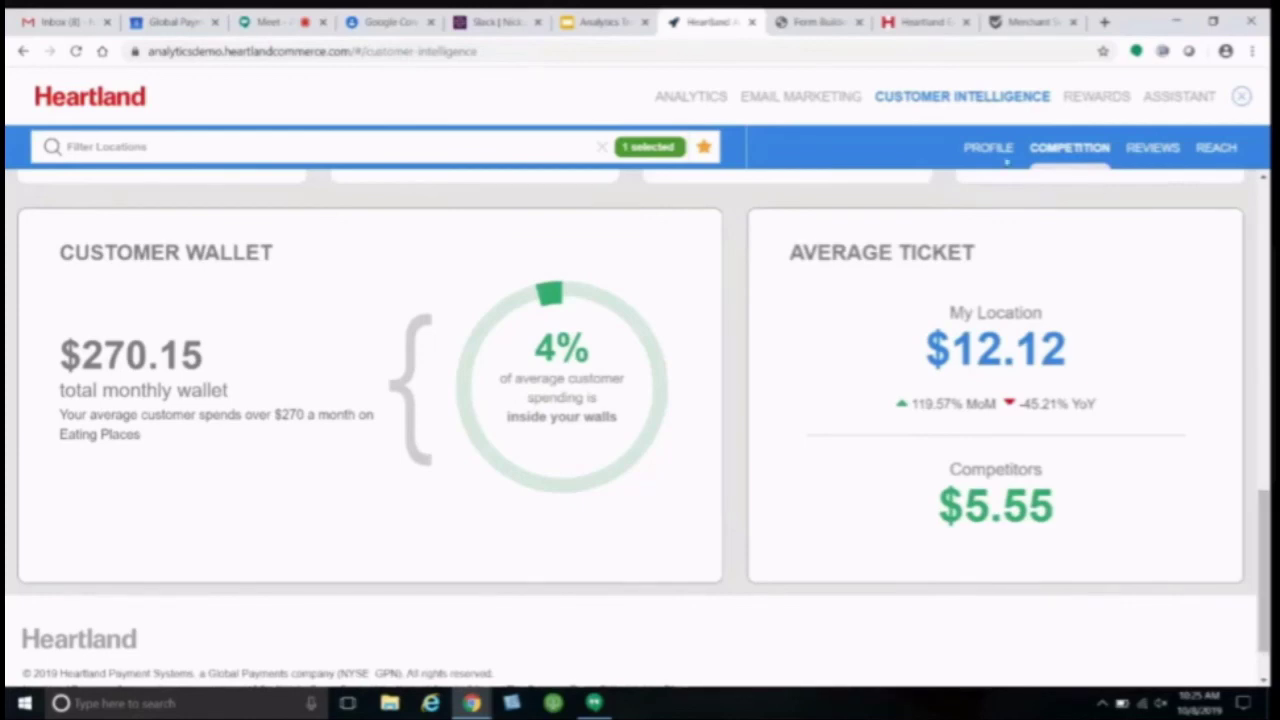
# Step: Open the Profile view and examine the newest reviews and the customer demographics by age, gender, children, income and education
pyautogui.click(995, 160)
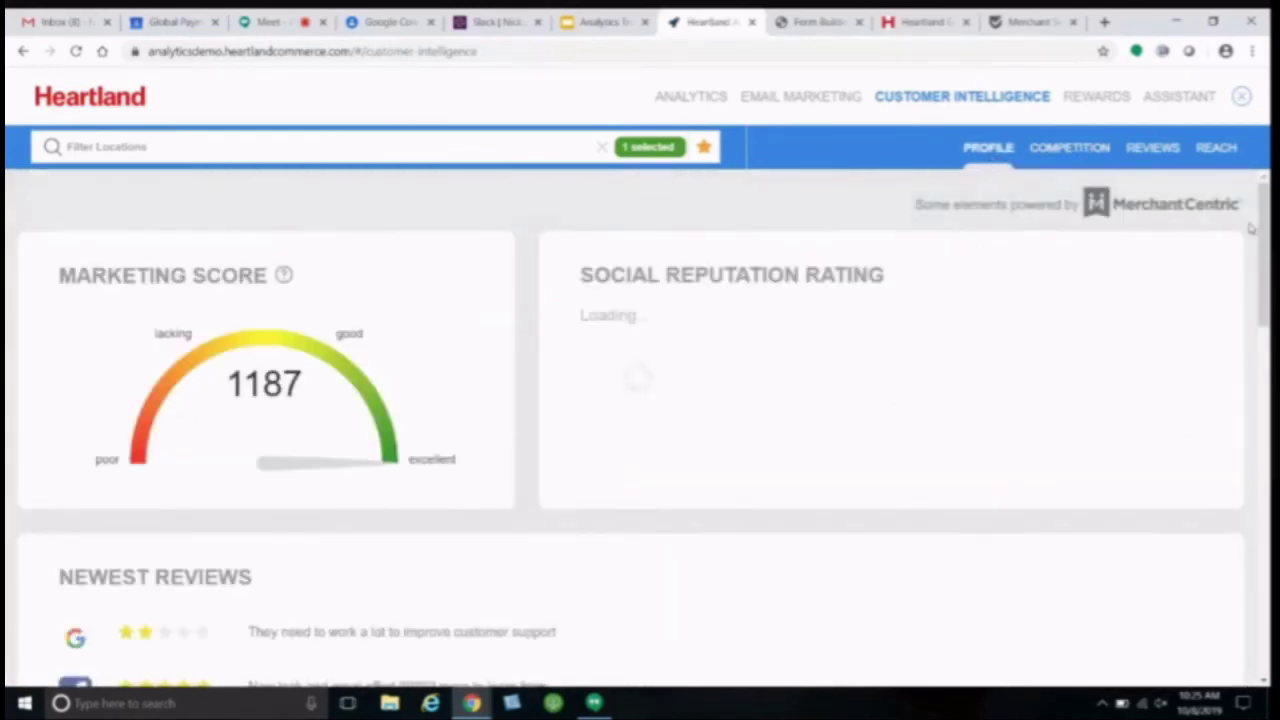
pyautogui.scroll(-3, 1262, 240)
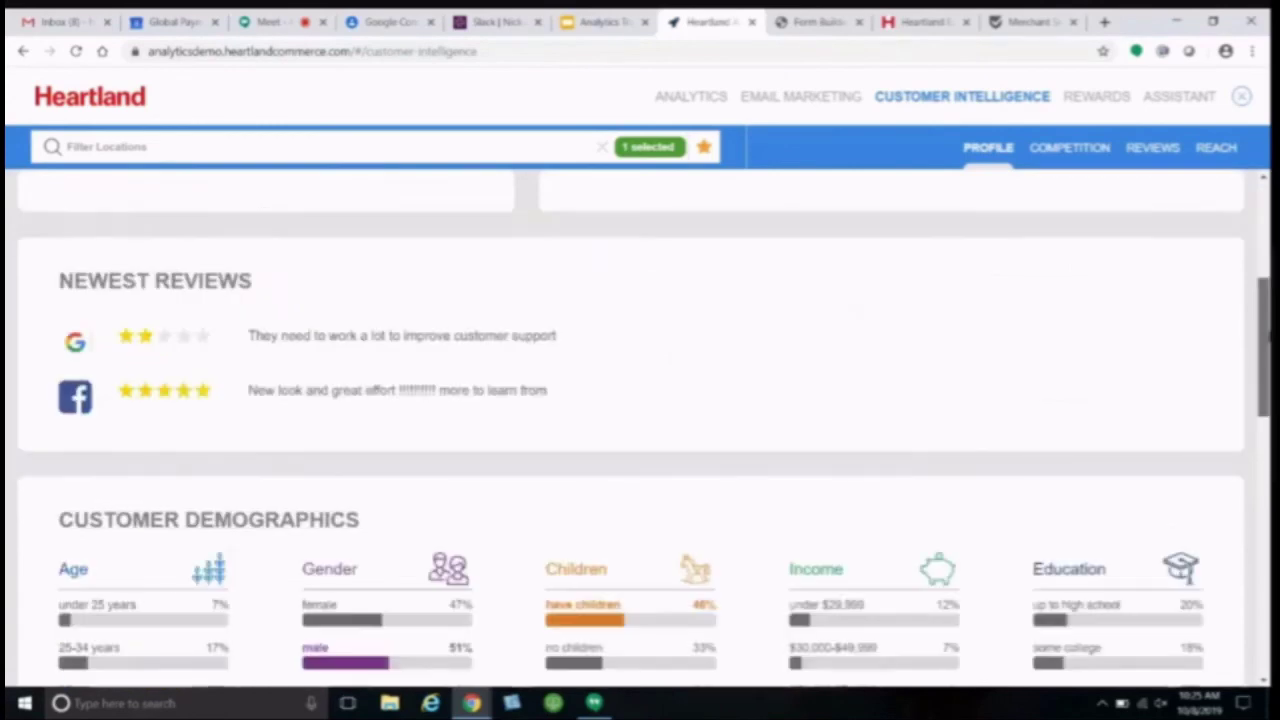
pyautogui.scroll(-3, 1262, 400)
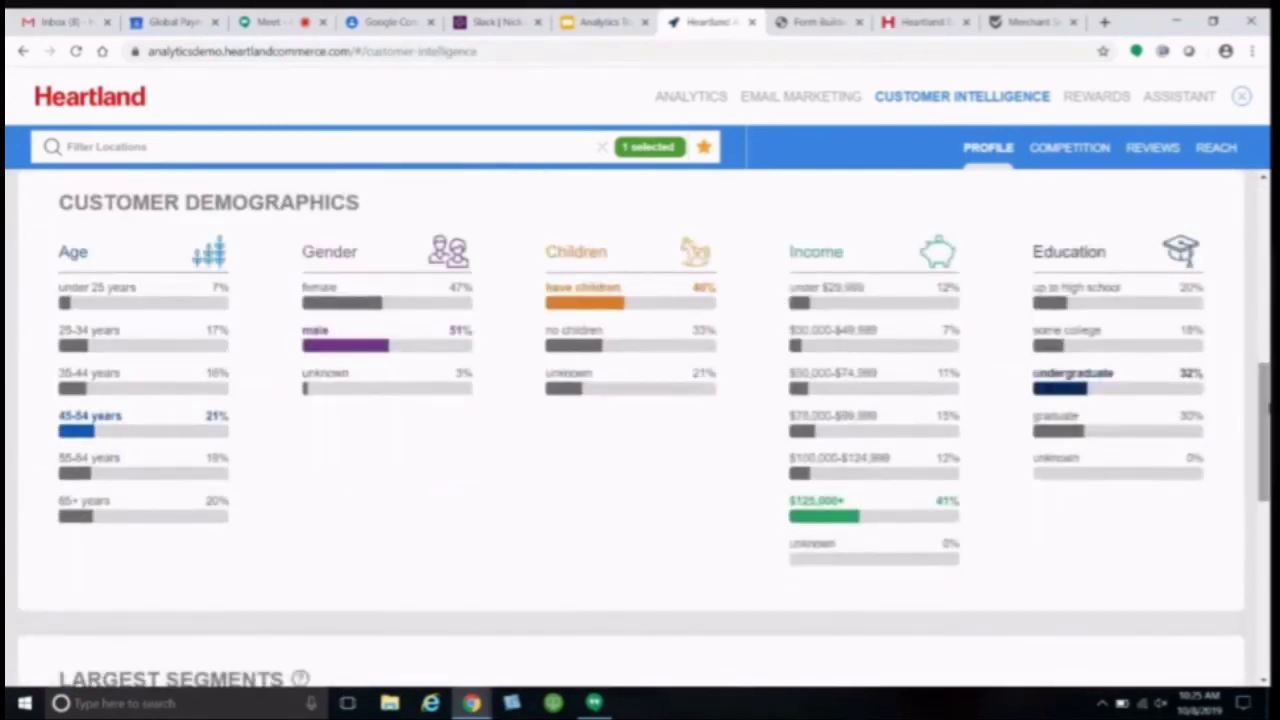